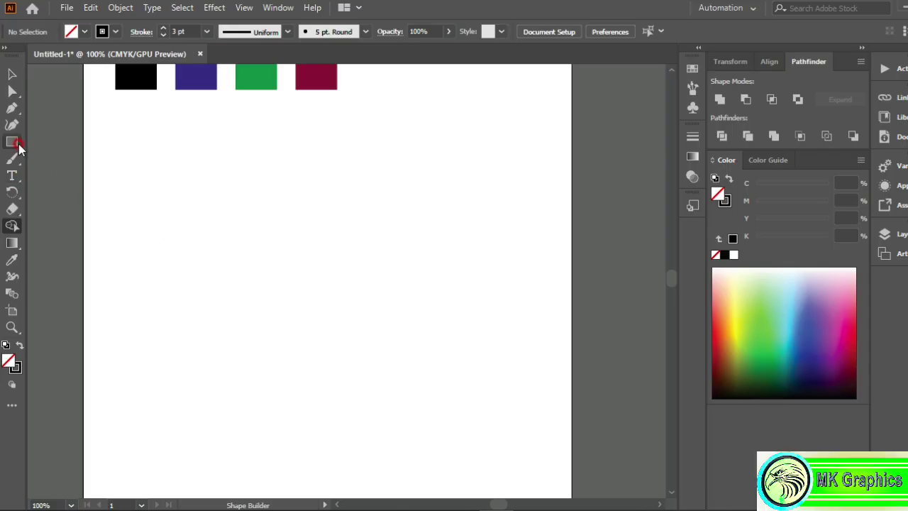
Draw an outlined circle below the swatches and add an overlapping copy 23.91 mm to the right
left_click(19, 147)
left_click(67, 156)
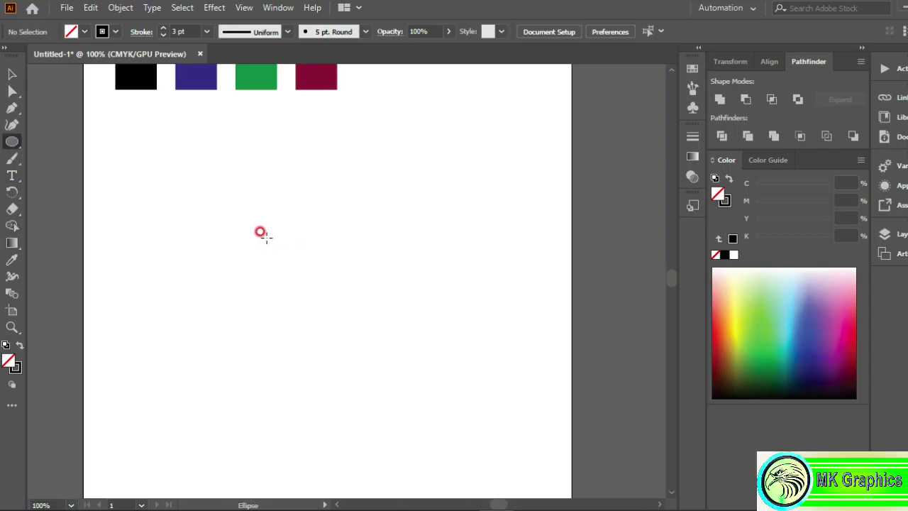
left_click_drag(244, 227, 298, 280)
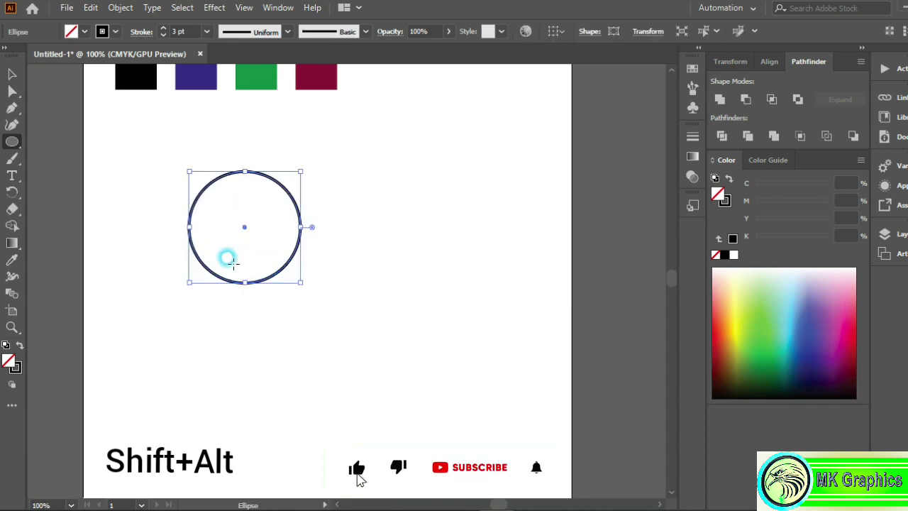
left_click_drag(189, 178, 270, 197)
left_click(37, 122)
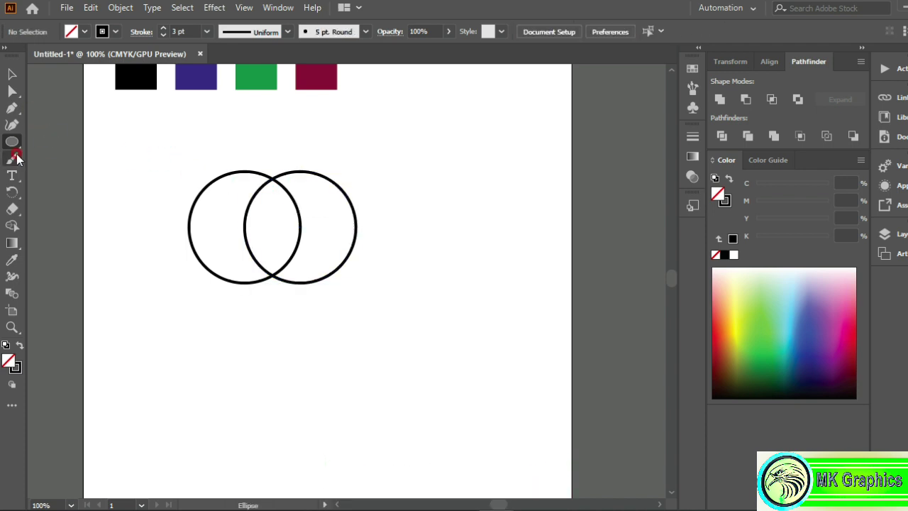
Draw a square over the left circle's top-left quarter and merge the two with Shape Builder
left_click_drag(12, 141, 45, 142)
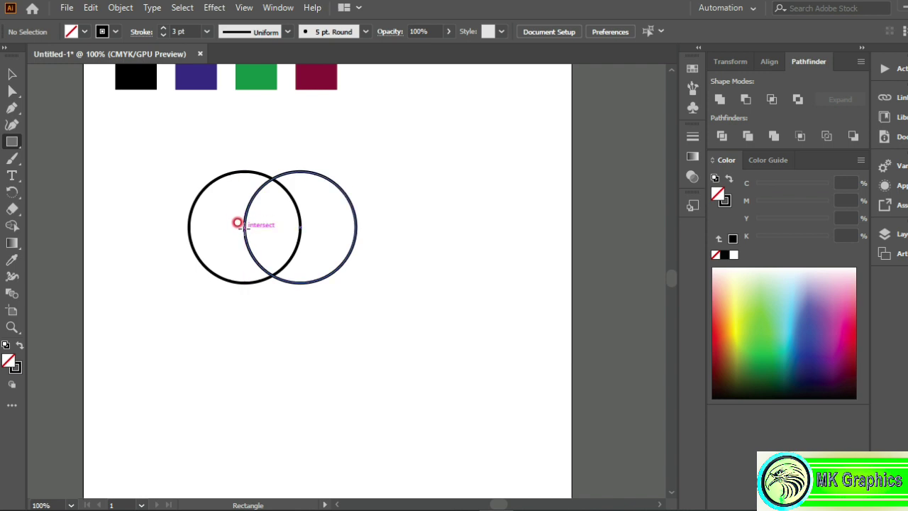
left_click_drag(174, 171, 245, 234)
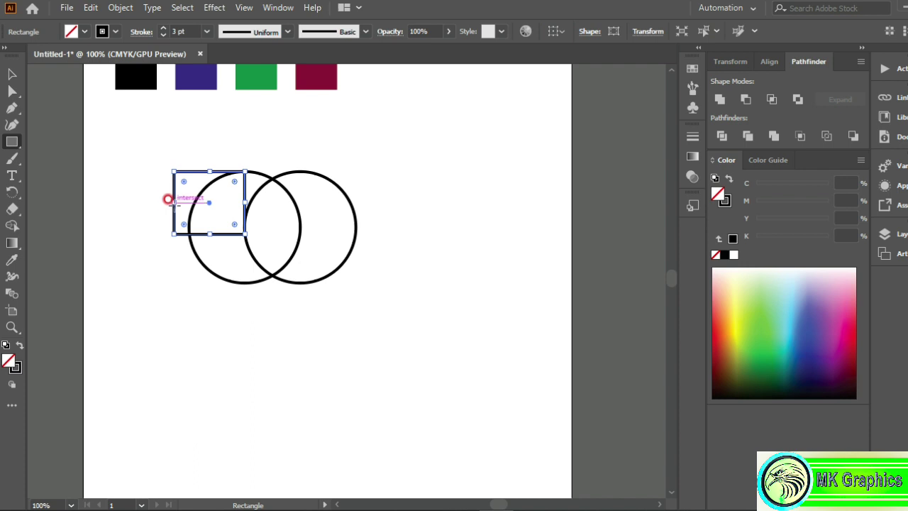
left_click_drag(173, 202, 189, 202)
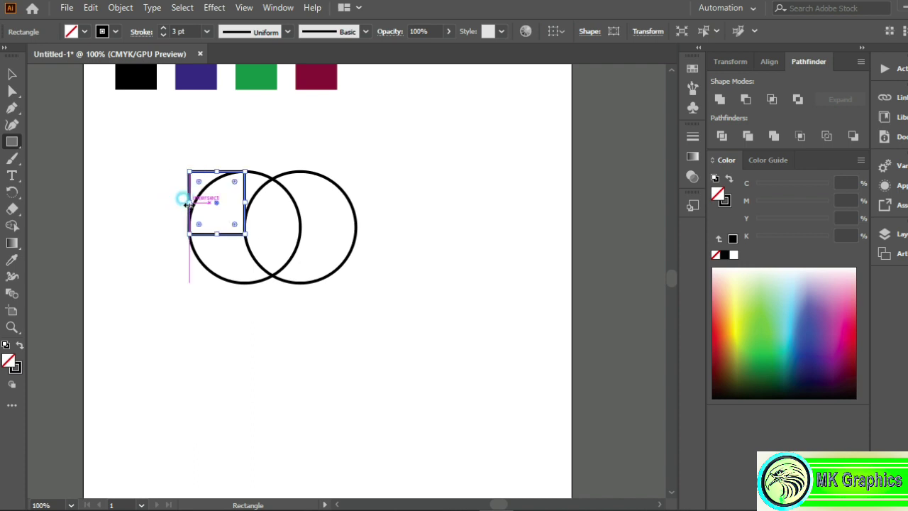
key("ctrl+a")
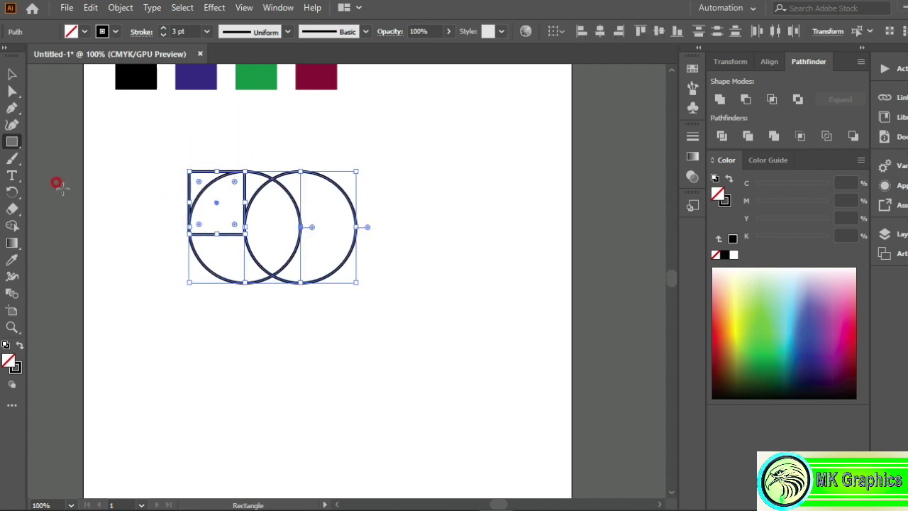
left_click(12, 226)
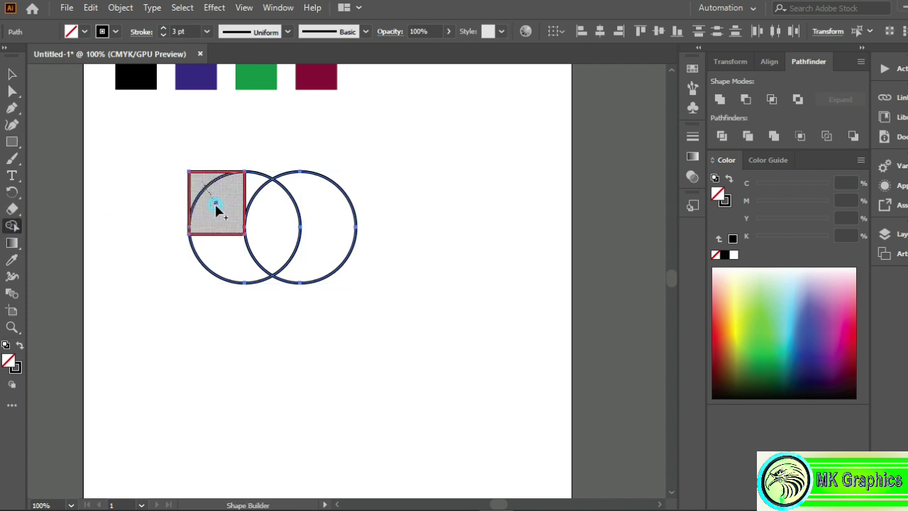
left_click_drag(206, 189, 235, 260)
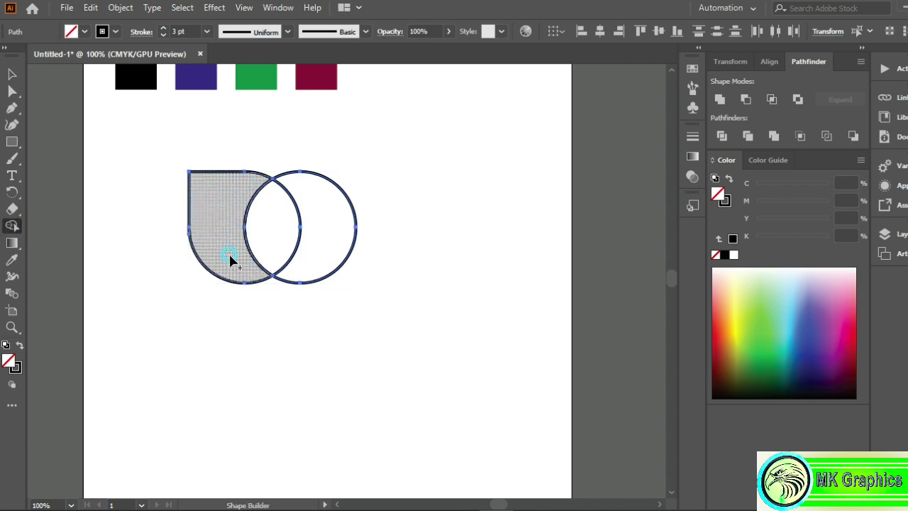
left_click(156, 156, "ctrl")
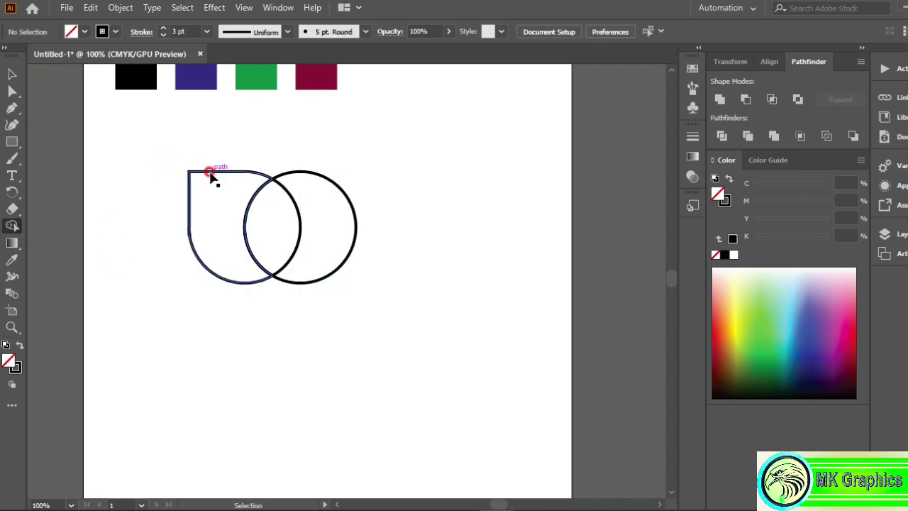
Delete the leftover right circle and move the crescent-edged petal back into place
left_click_drag(211, 175, 180, 307)
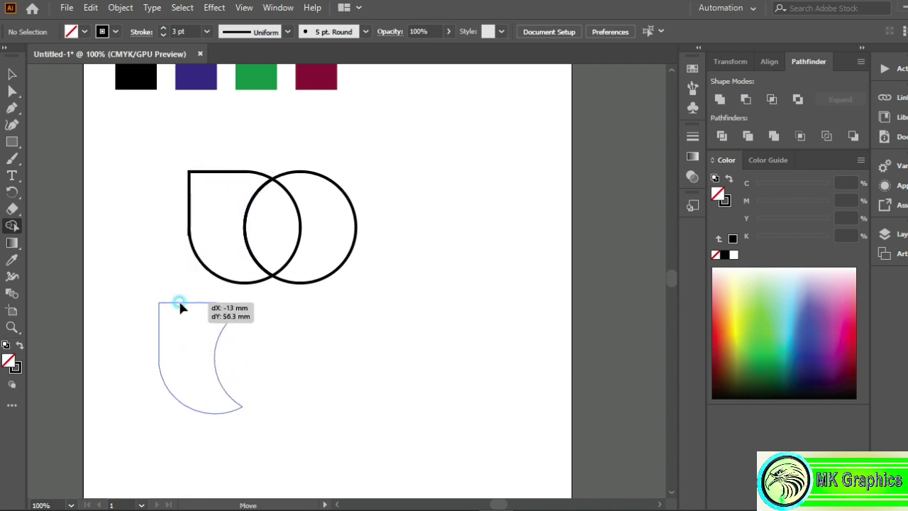
left_click_drag(177, 181, 364, 284)
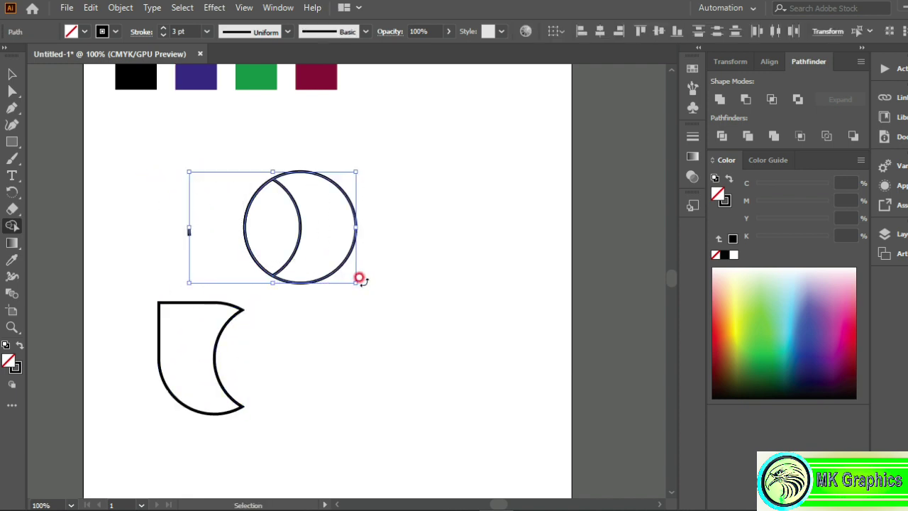
key("Delete")
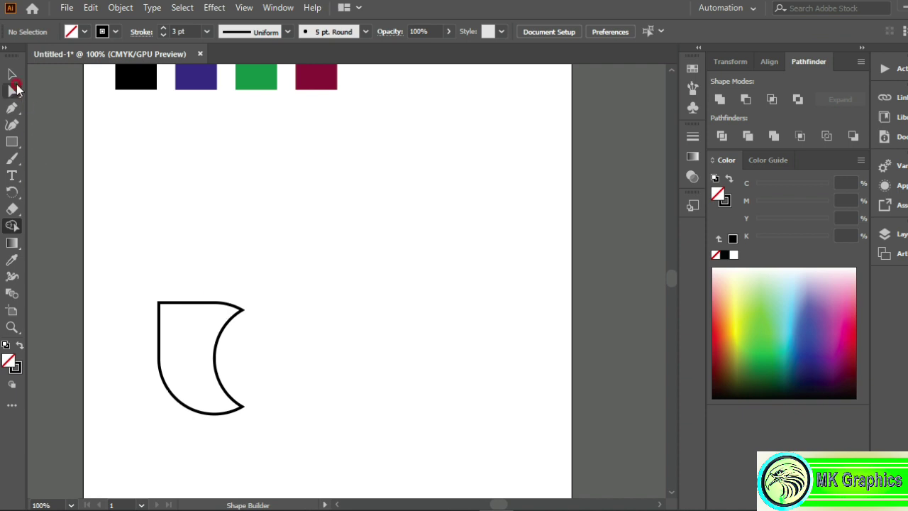
left_click(12, 74)
left_click_drag(195, 303, 186, 200)
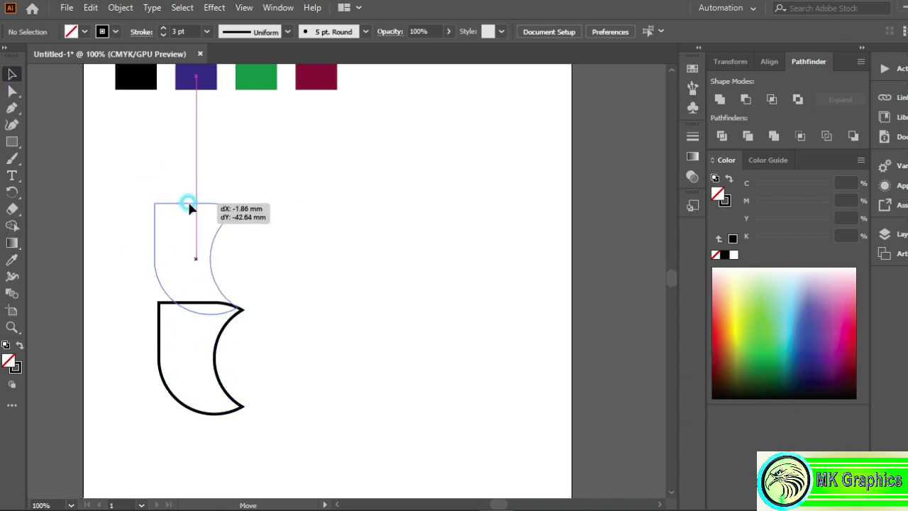
Rotate copies of the petal in 60° steps around its bottom tip to form six petals
left_click(12, 193)
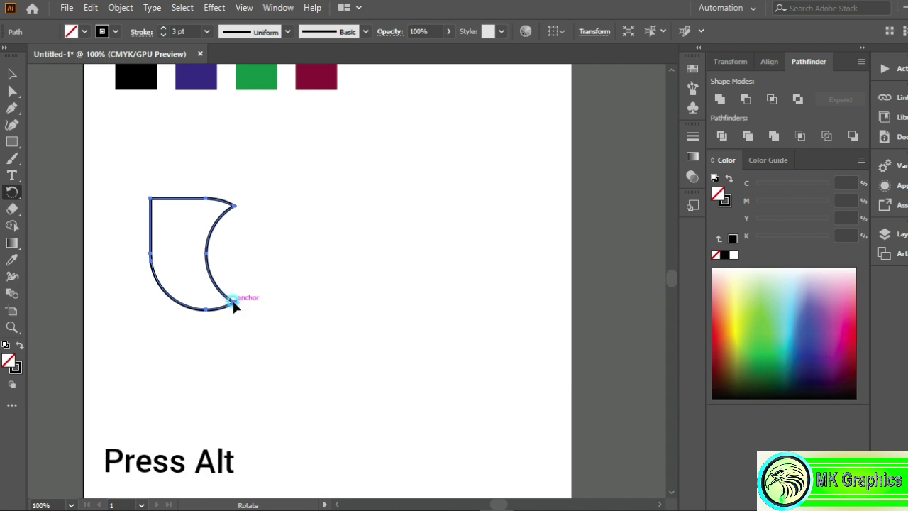
left_click(189, 253, "alt")
left_click_drag(189, 255, 170, 316)
key("ctrl+d")
key("ctrl+d")
key("ctrl+d")
key("ctrl+d")
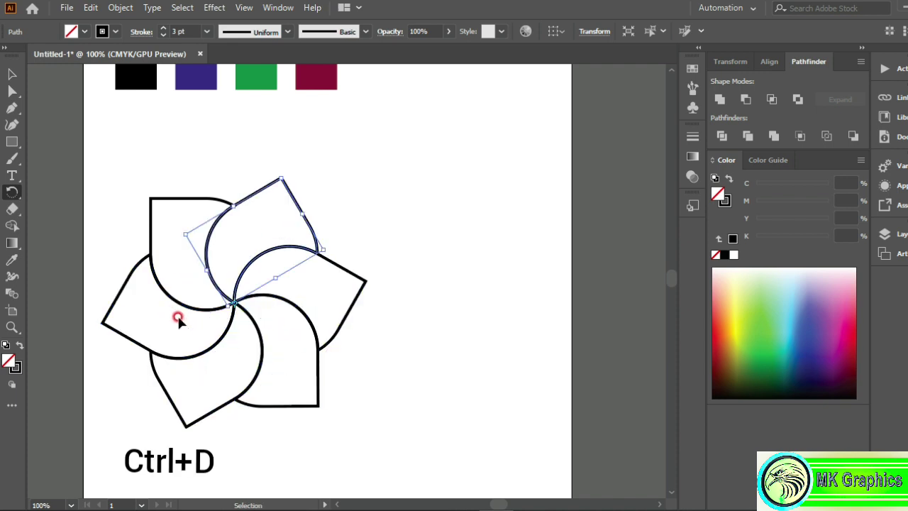
Move the six-petal flower toward the page centre, then select the top-left petal
left_click(12, 74)
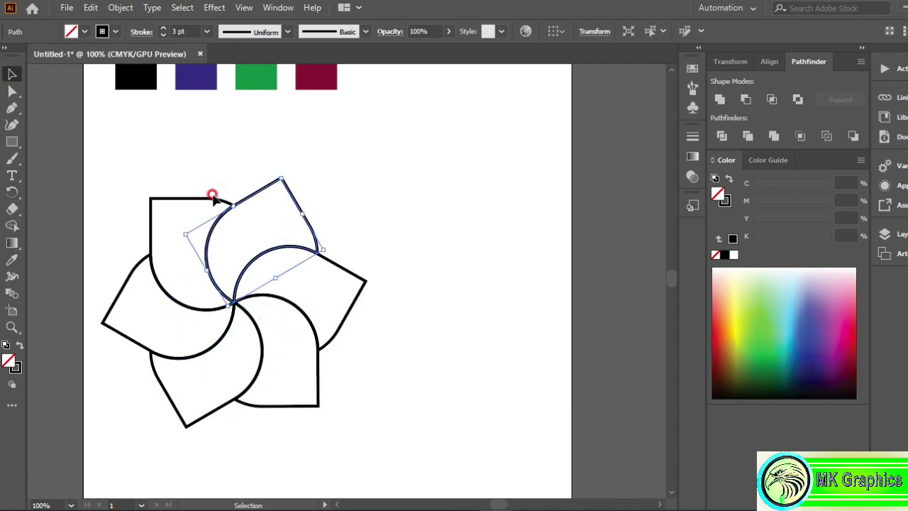
left_click_drag(130, 186, 354, 416)
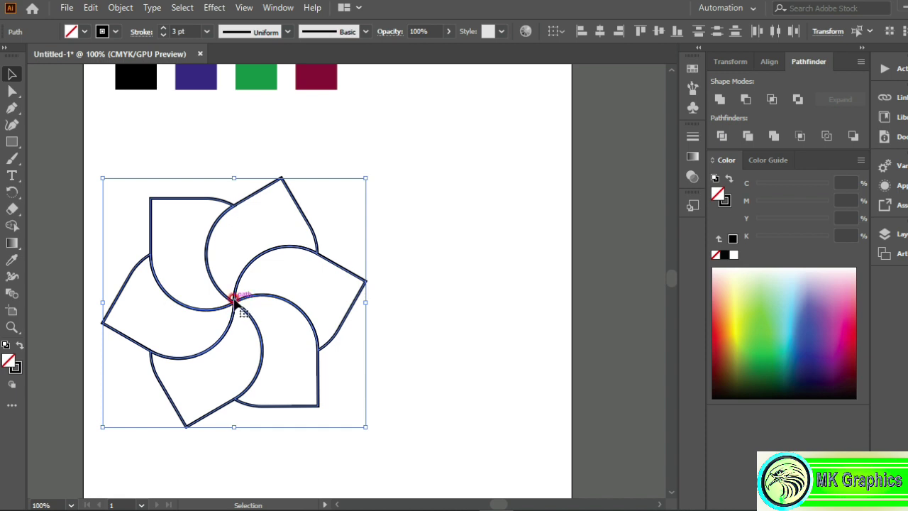
left_click_drag(249, 296, 325, 267)
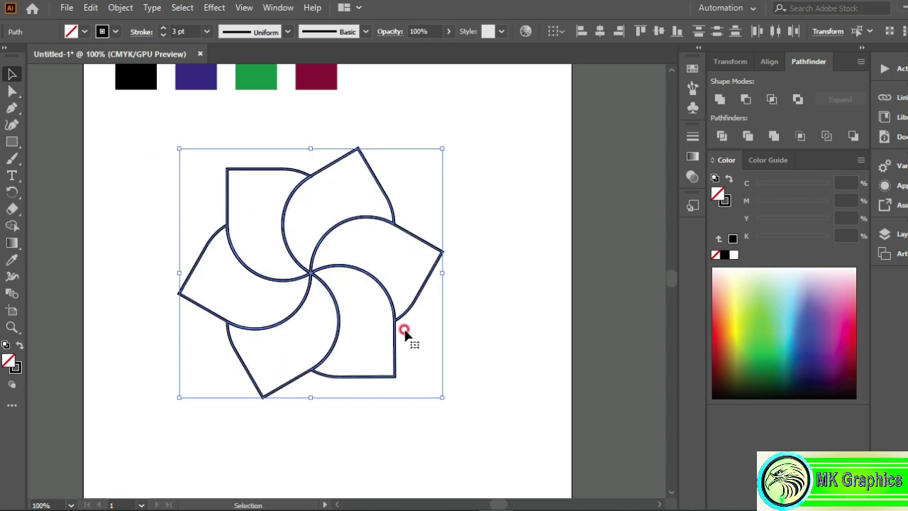
scroll(485, 257, "up", 3)
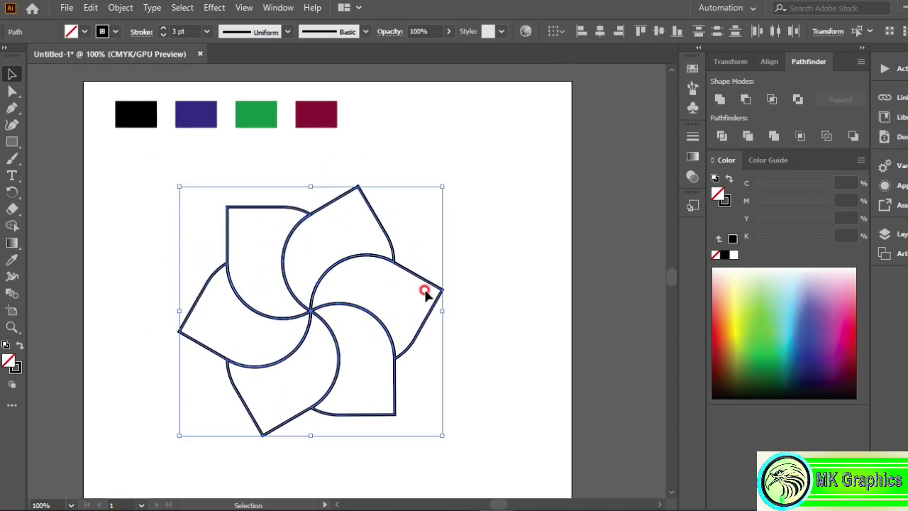
left_click(172, 204)
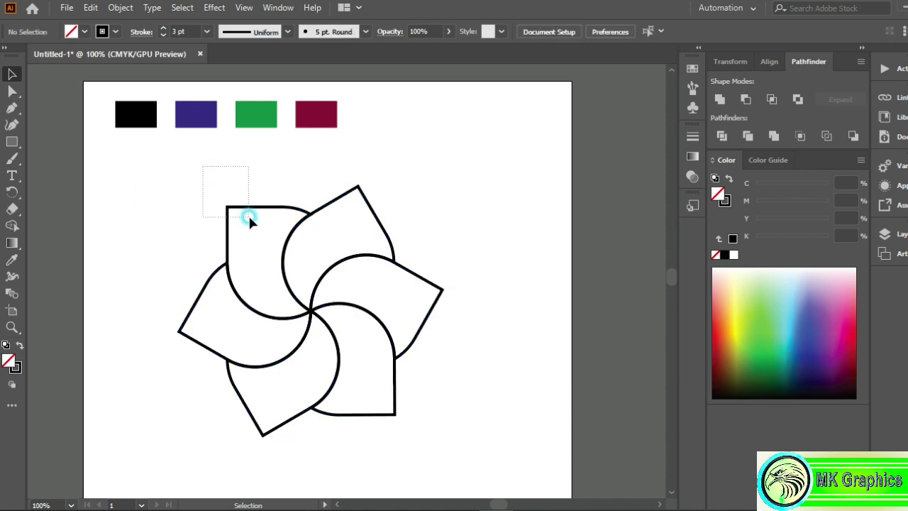
left_click_drag(249, 219, 250, 217)
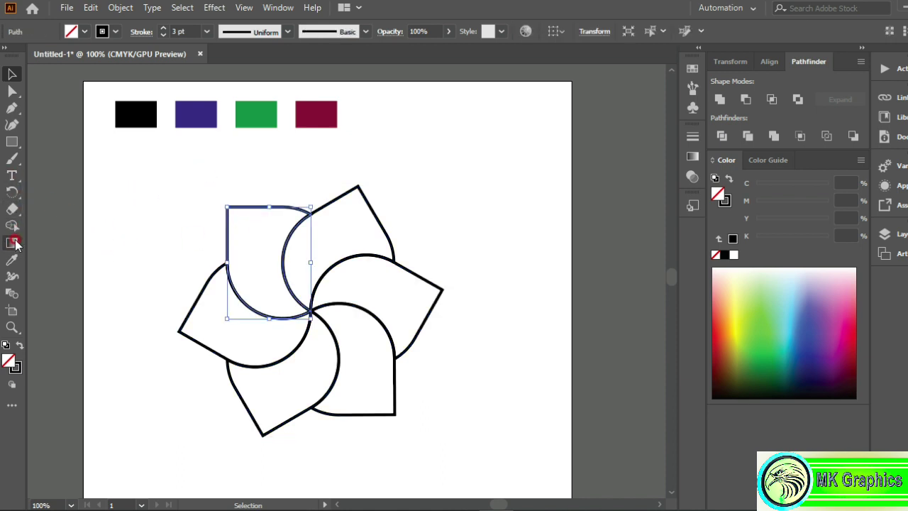
Fill the top-left and bottom-right petals with the purple swatch colour
left_click(12, 261)
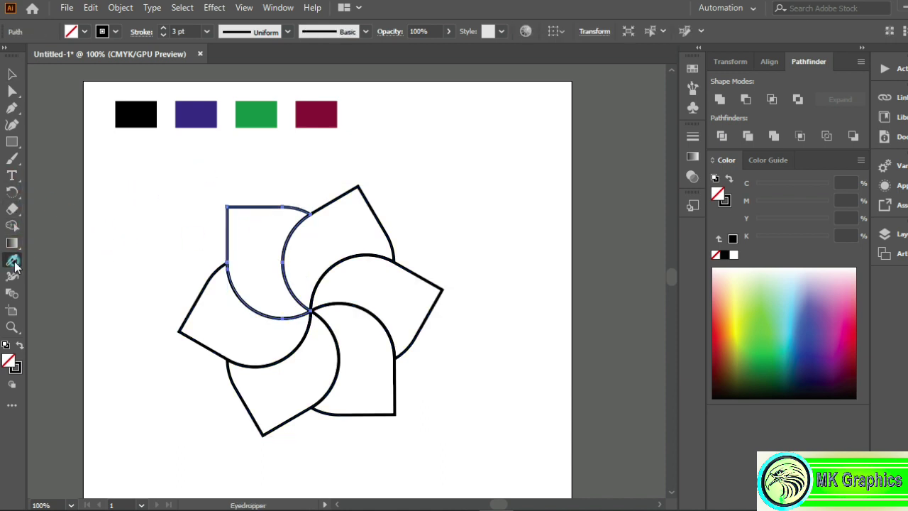
left_click(193, 107)
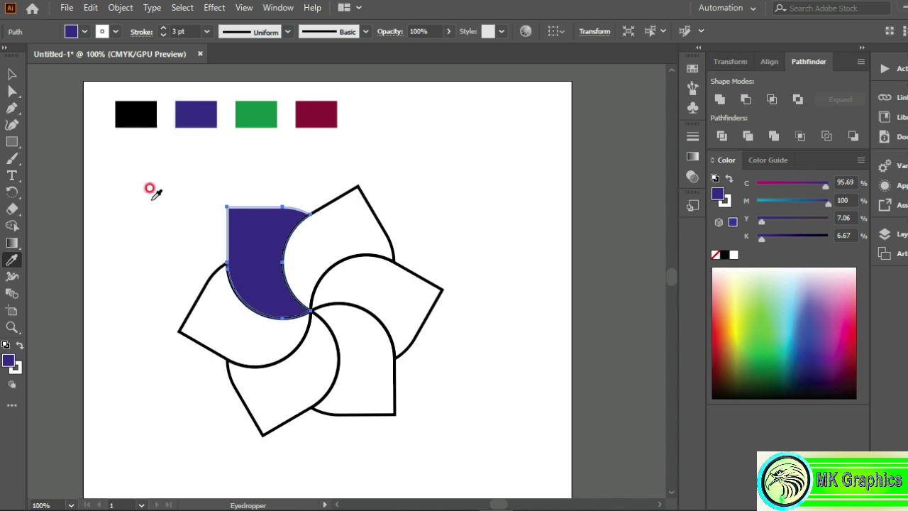
left_click(390, 396, "ctrl")
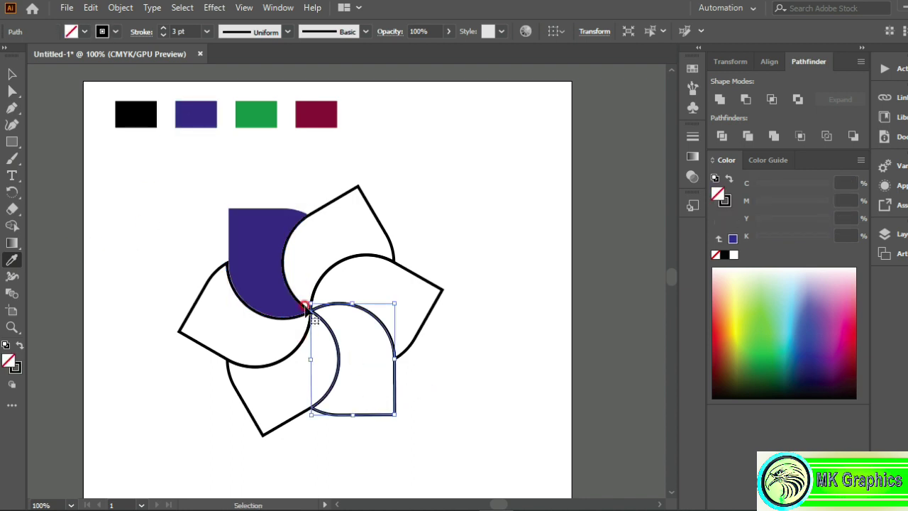
left_click(195, 108)
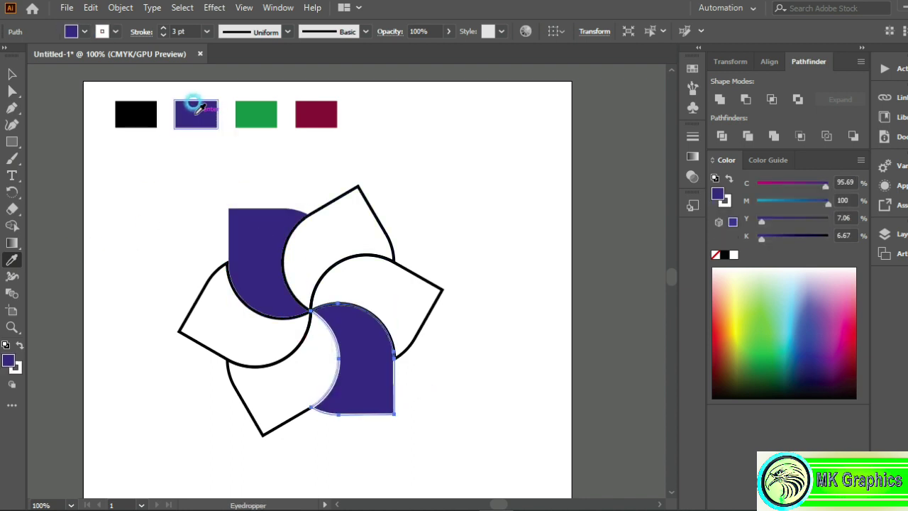
Fill the left and right petals with the green swatch colour
left_click(210, 319, "ctrl")
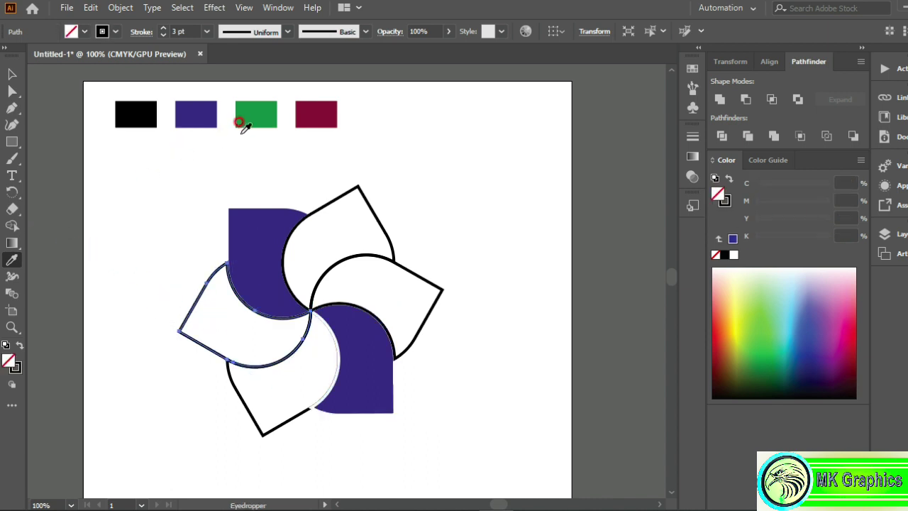
left_click(255, 114)
left_click(369, 273, "ctrl")
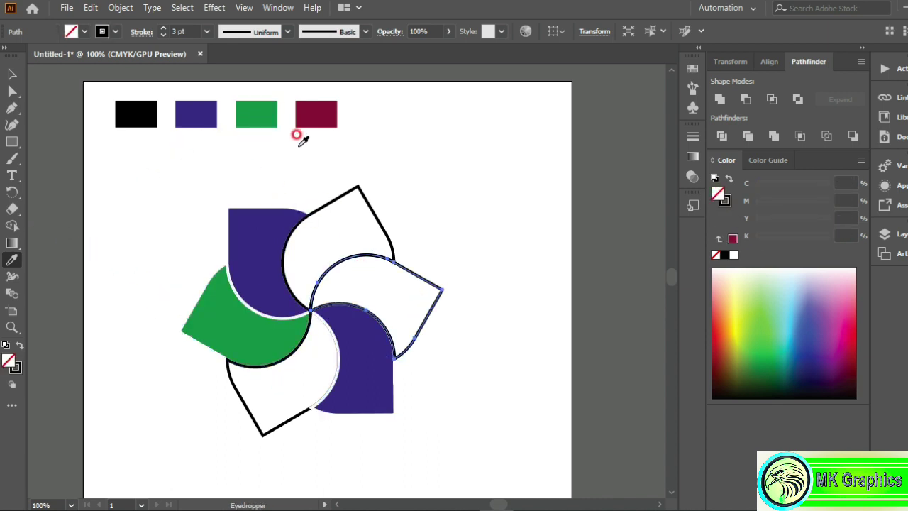
left_click(261, 110)
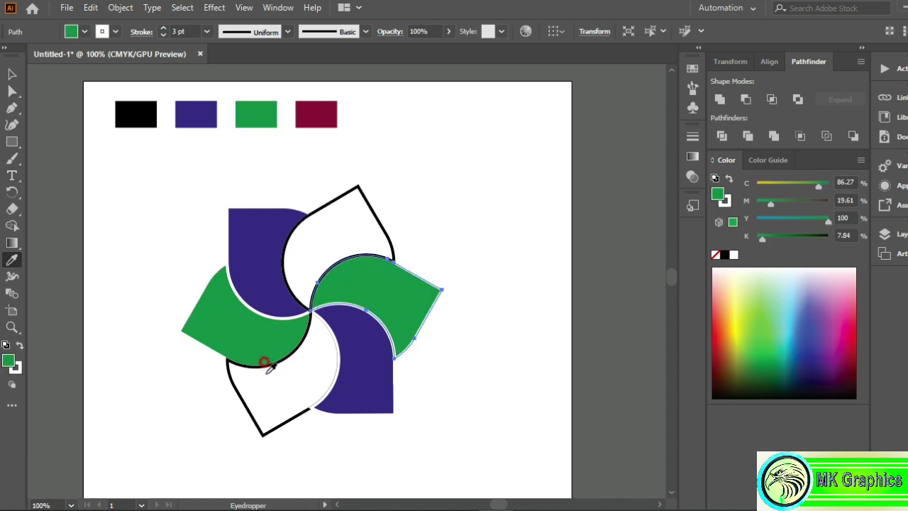
Fill the bottom-left and top petals with the maroon swatch colour
left_click(250, 394, "ctrl")
left_click(328, 110)
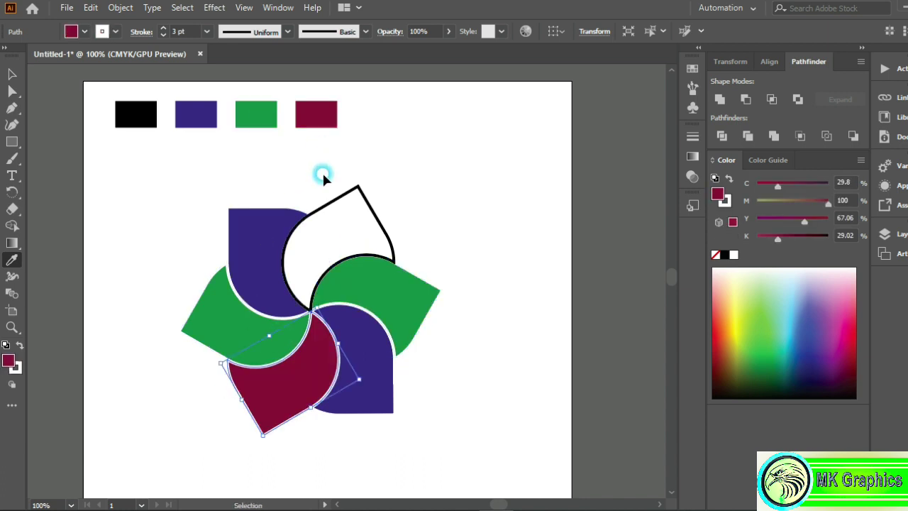
left_click(359, 206, "ctrl")
left_click(317, 106)
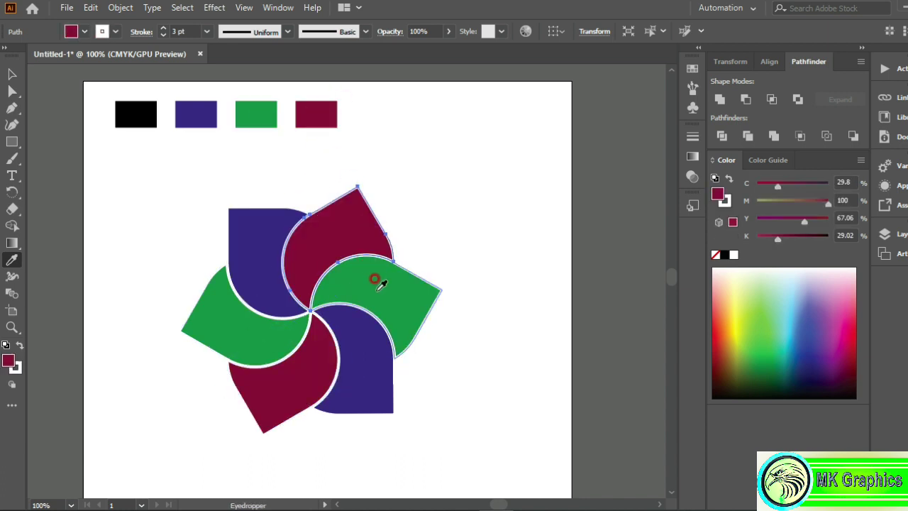
left_click(12, 74)
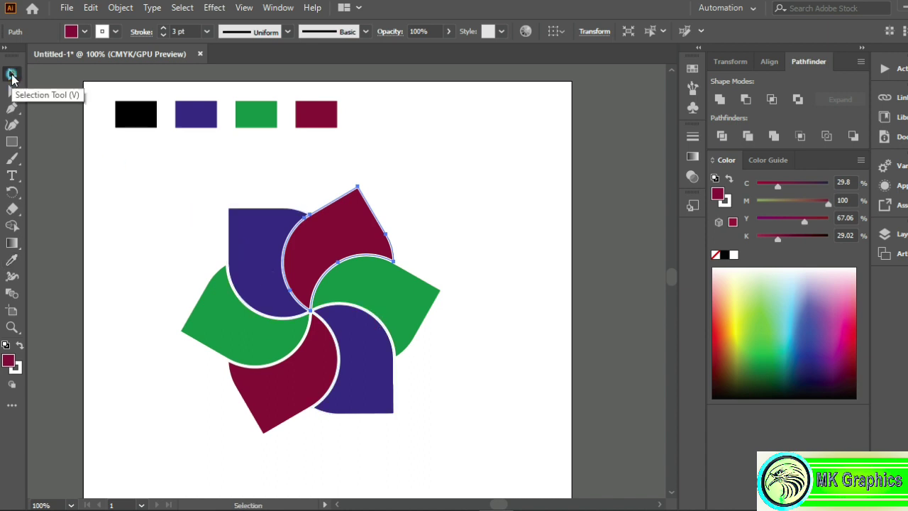
left_click(472, 203)
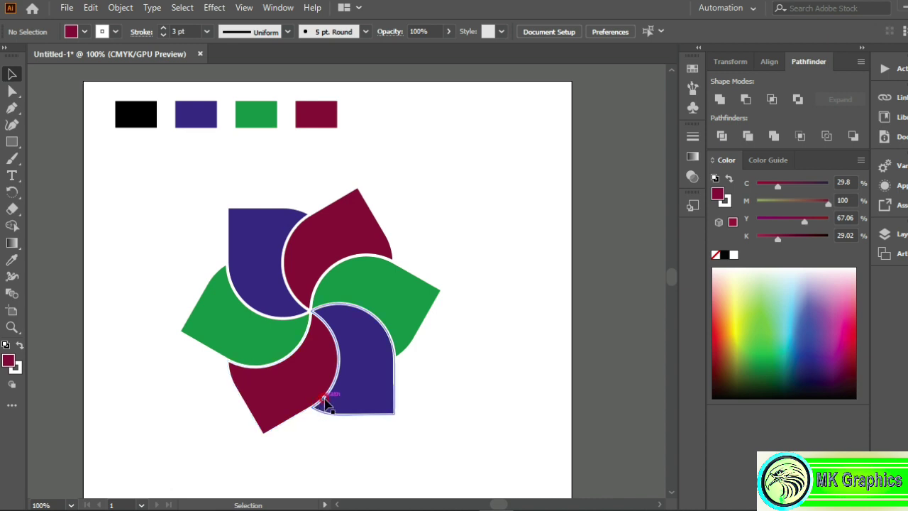
Draw a small circle where the petals meet and colour it with the black swatch
left_click_drag(13, 145, 43, 157)
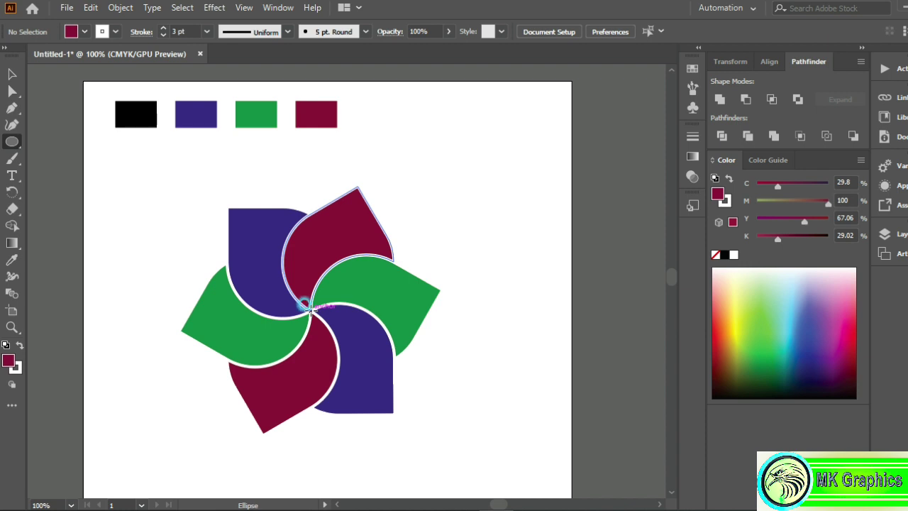
left_click_drag(310, 310, 321, 319)
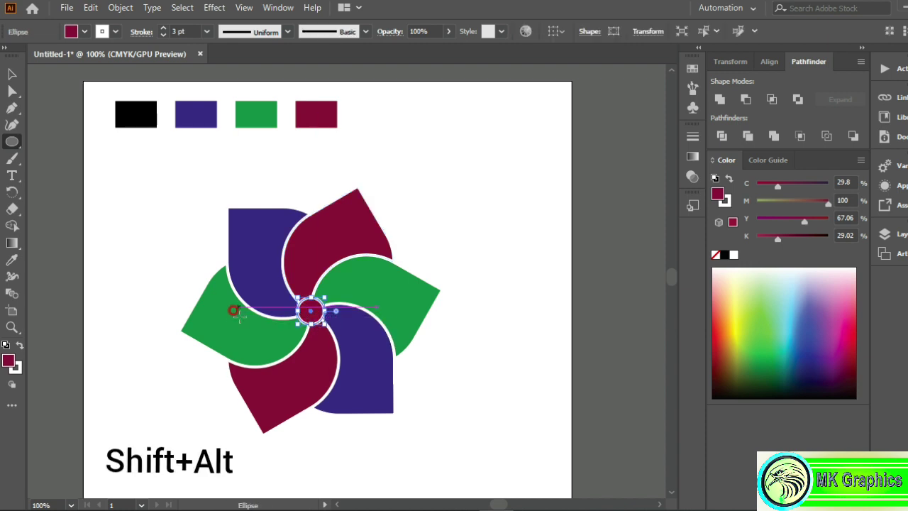
left_click(16, 260)
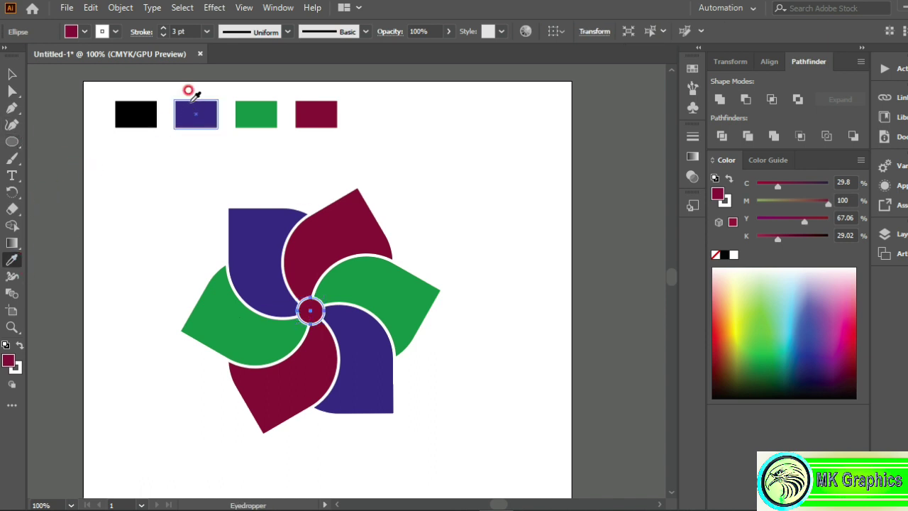
left_click(133, 110)
left_click(12, 74)
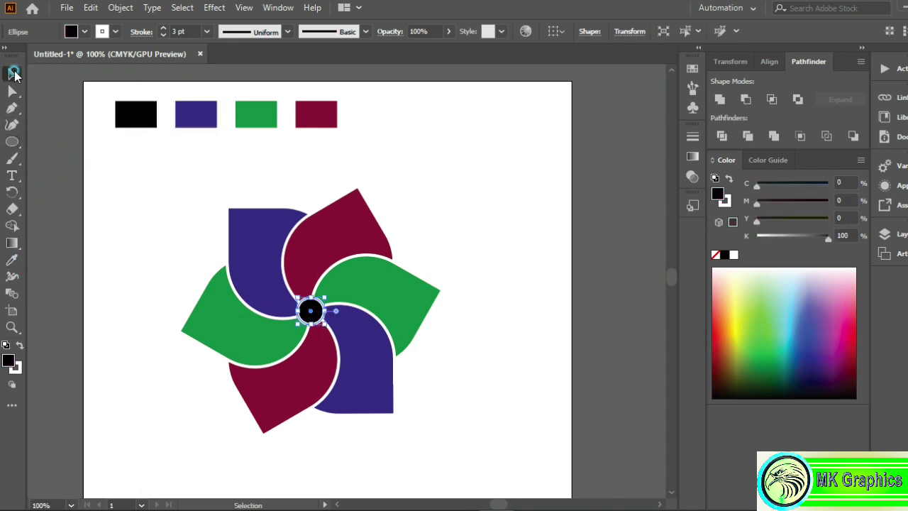
left_click(470, 263)
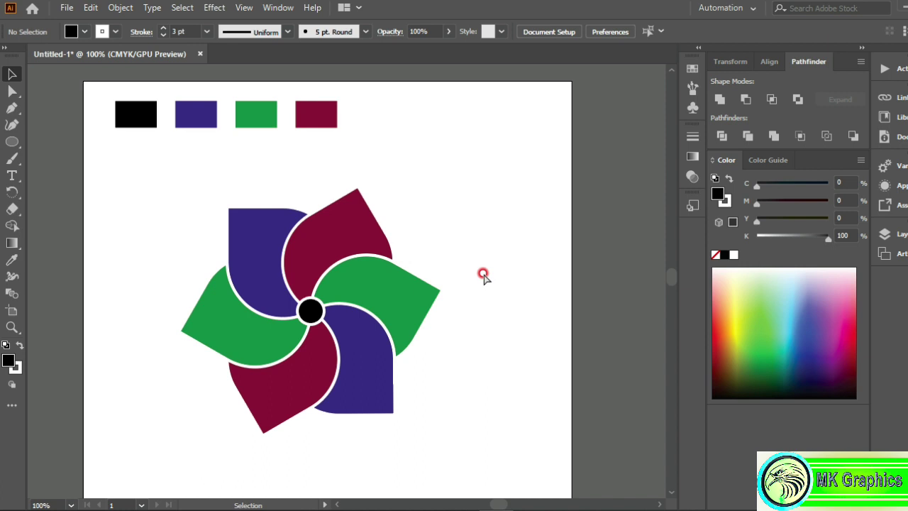
key("ctrl+plus")
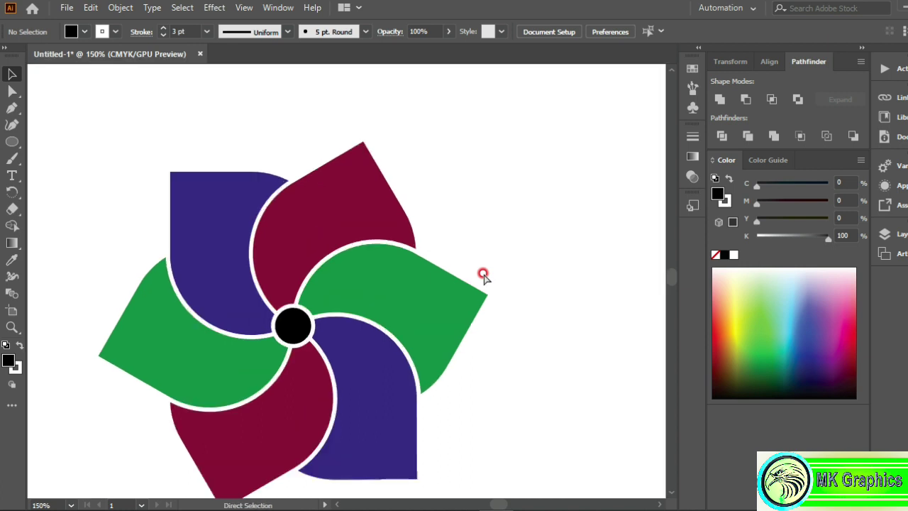
key("ctrl+minus")
mouse_move(430, 325)
left_mouse_down()
mouse_move(445, 304)
mouse_move(449, 316)
mouse_move(424, 305)
left_mouse_up()
key("space")
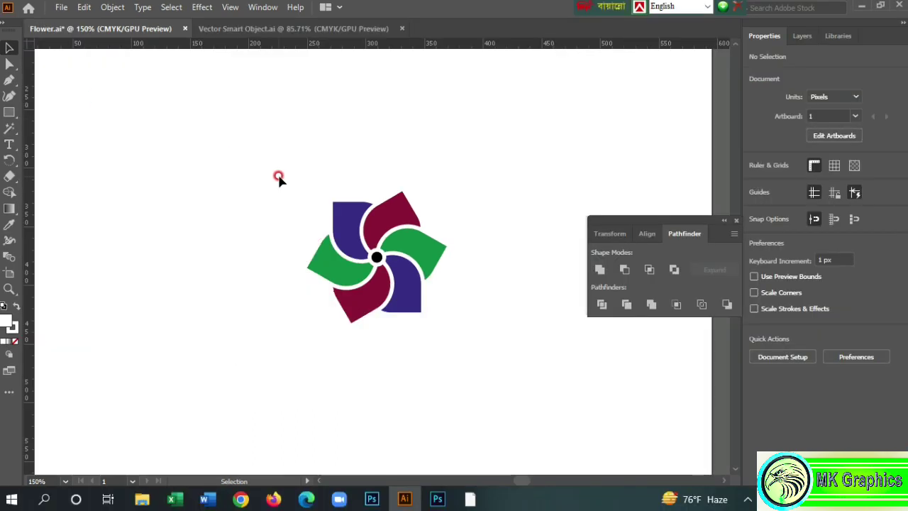
Expand the flower's fill and stroke into plain shapes with Object > Expand
left_click_drag(275, 201, 503, 357)
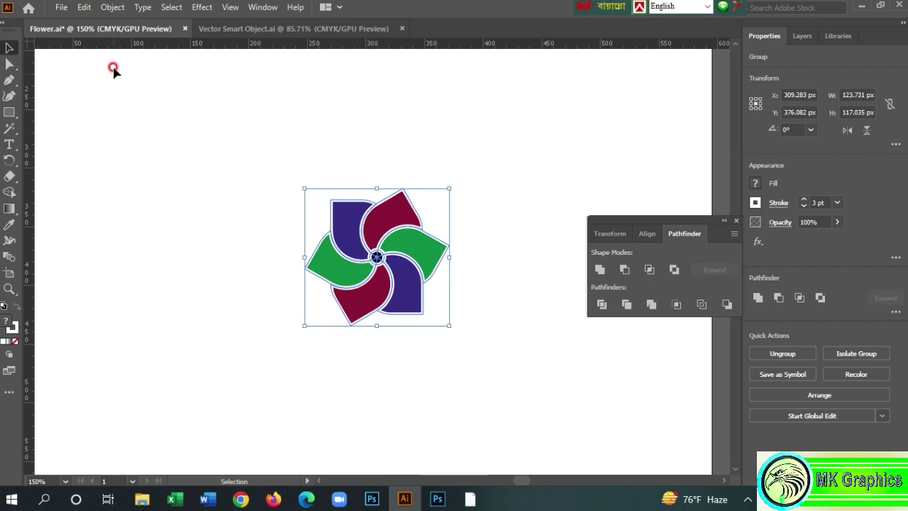
left_click(111, 8)
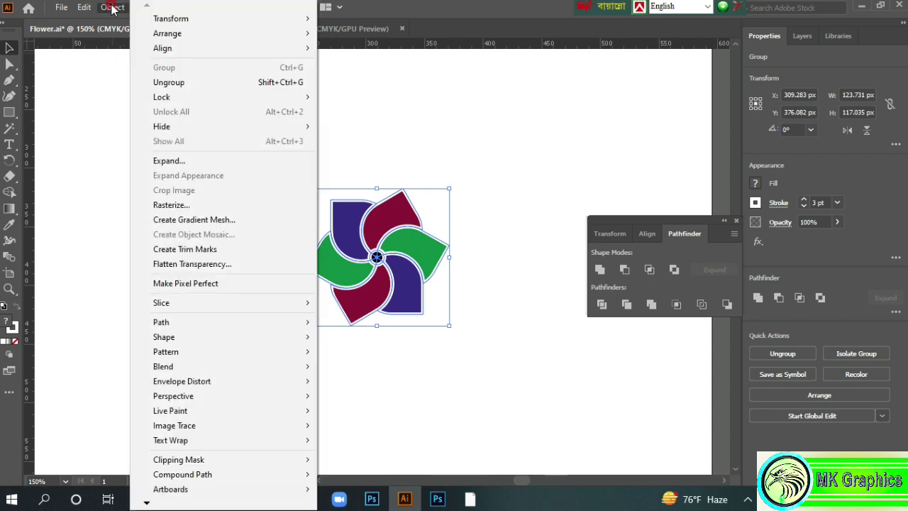
left_click(177, 161)
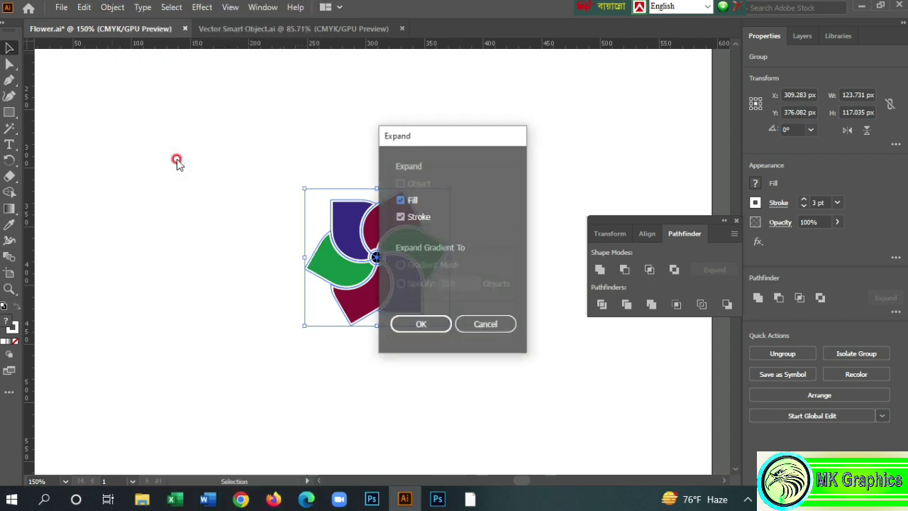
left_click(419, 326)
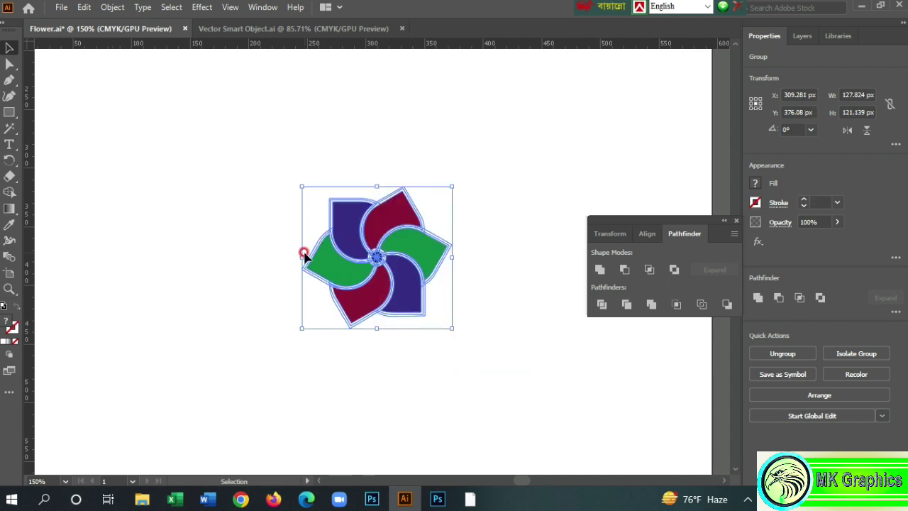
Apply Pathfinder Divide and Merge to split the flower into flat-coloured pieces
left_click(603, 305)
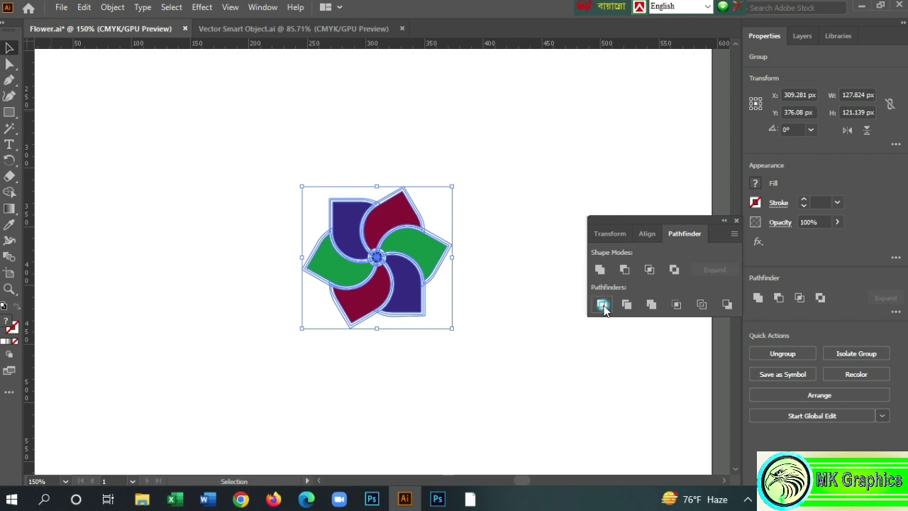
left_click(652, 306)
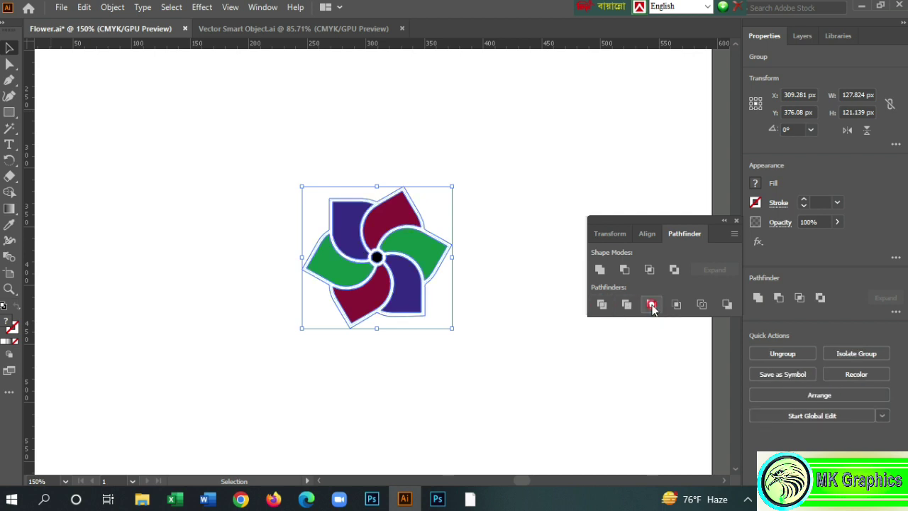
left_click(127, 134)
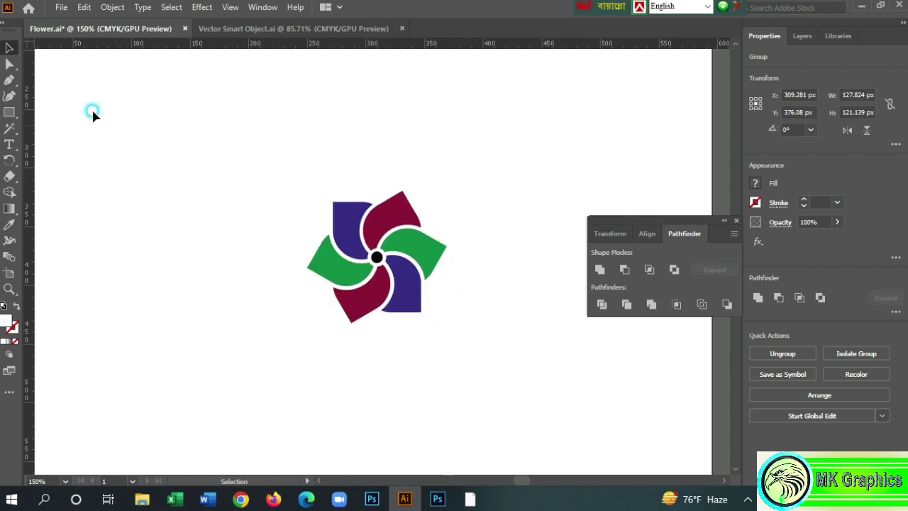
Zoom in and delete the white outline shape between the petals
left_click(6, 132)
left_click(365, 244, "ctrl")
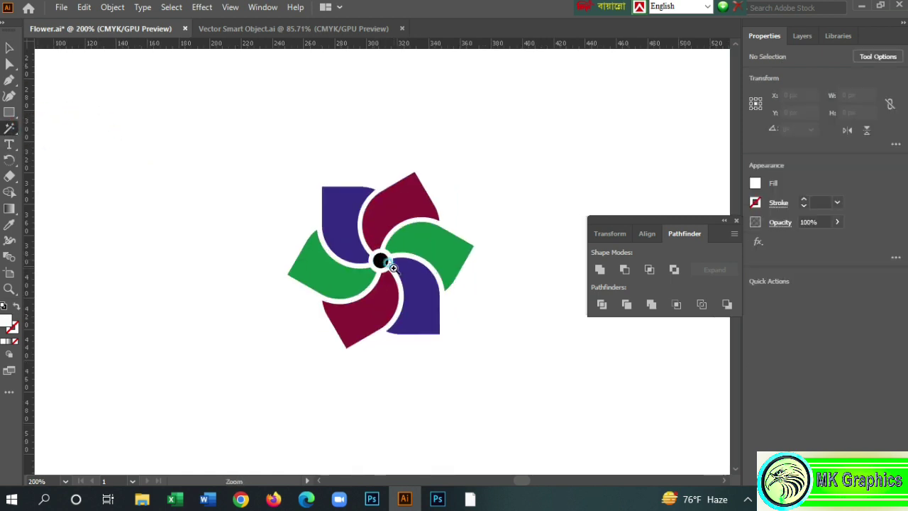
left_click(391, 266, "ctrl")
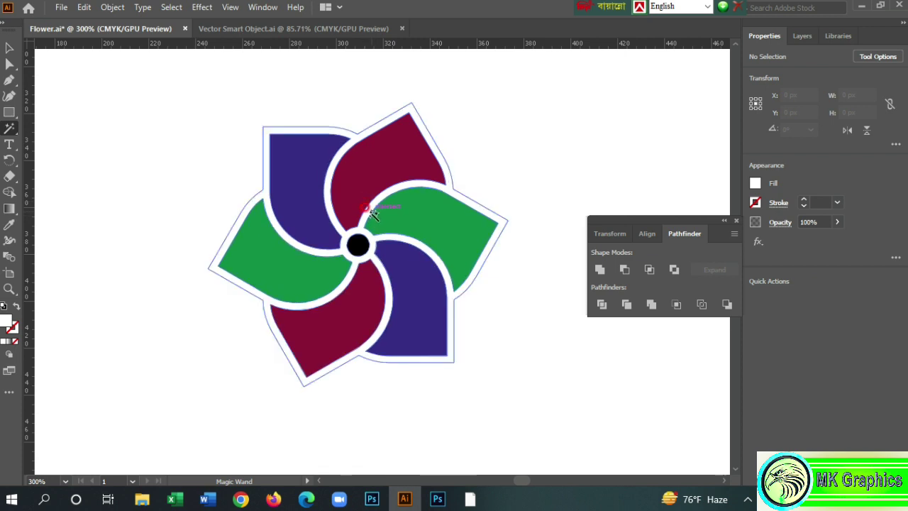
left_click(362, 226)
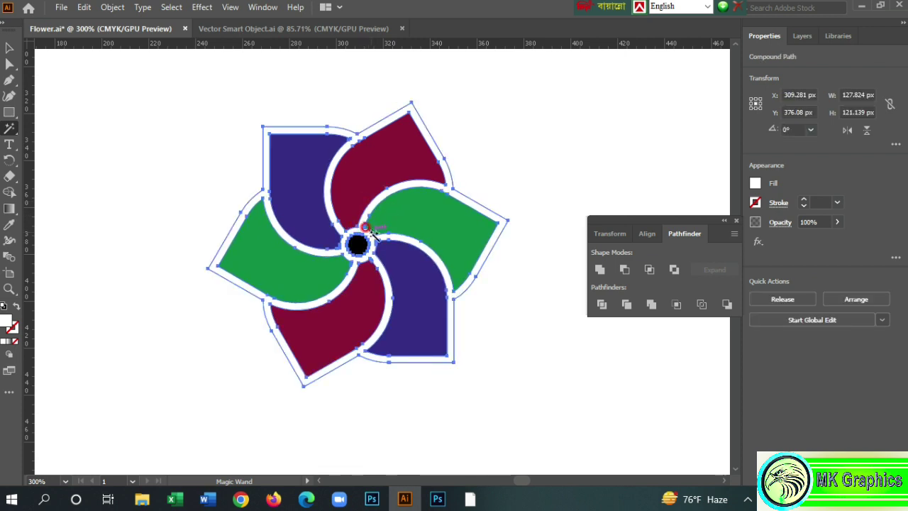
key("Delete")
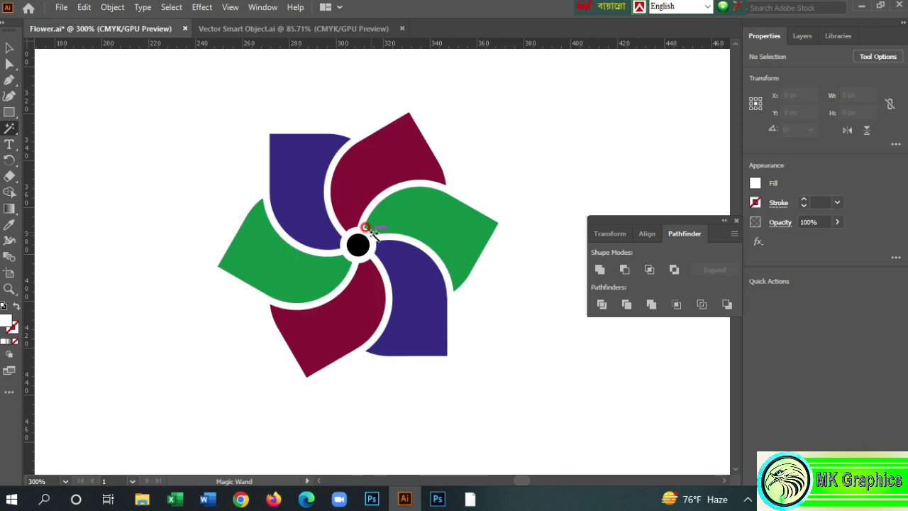
Copy the whole flower group and switch over to Photoshop
left_click(9, 47)
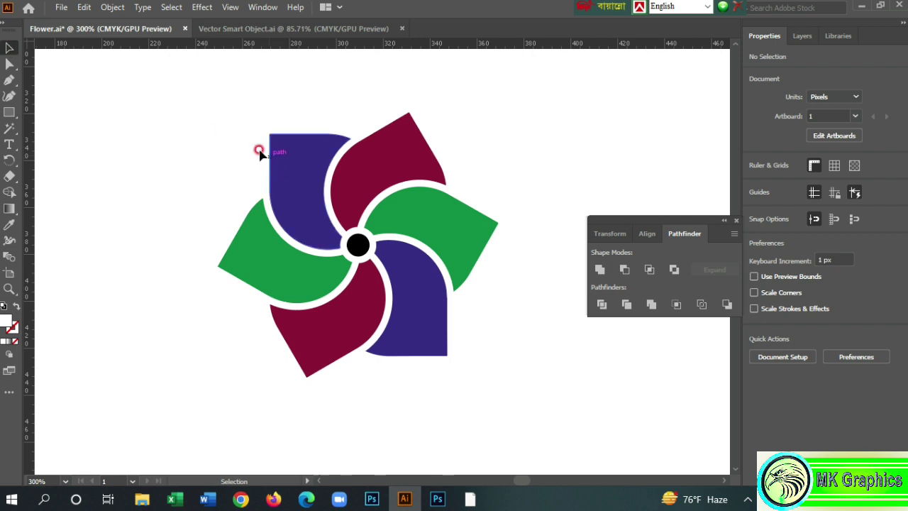
left_click(296, 149)
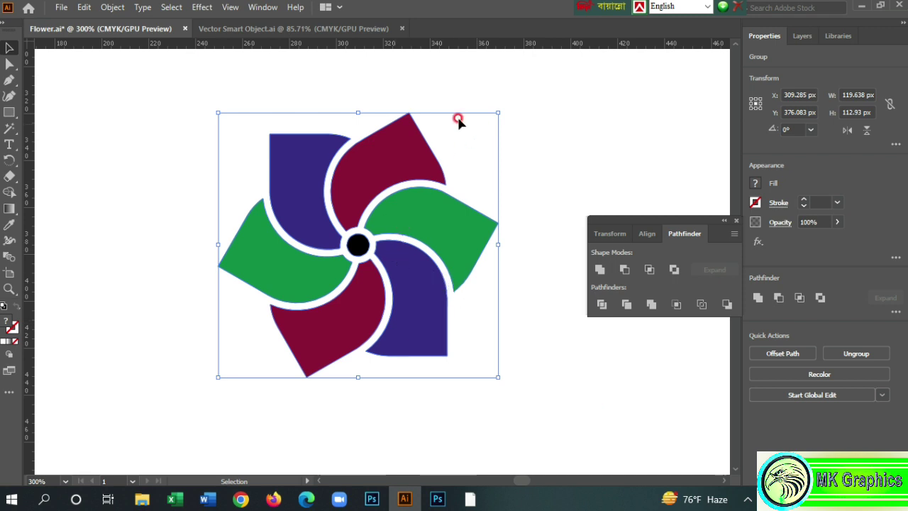
left_click(83, 8)
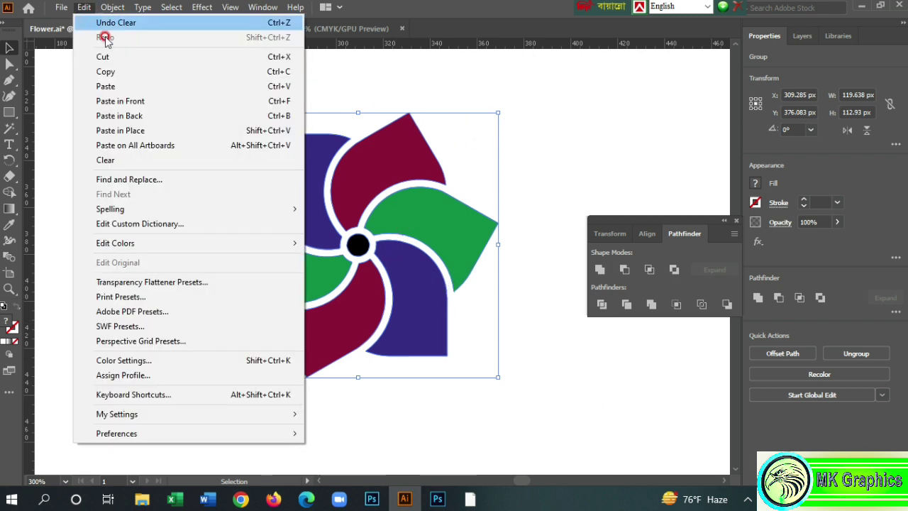
left_click(108, 72)
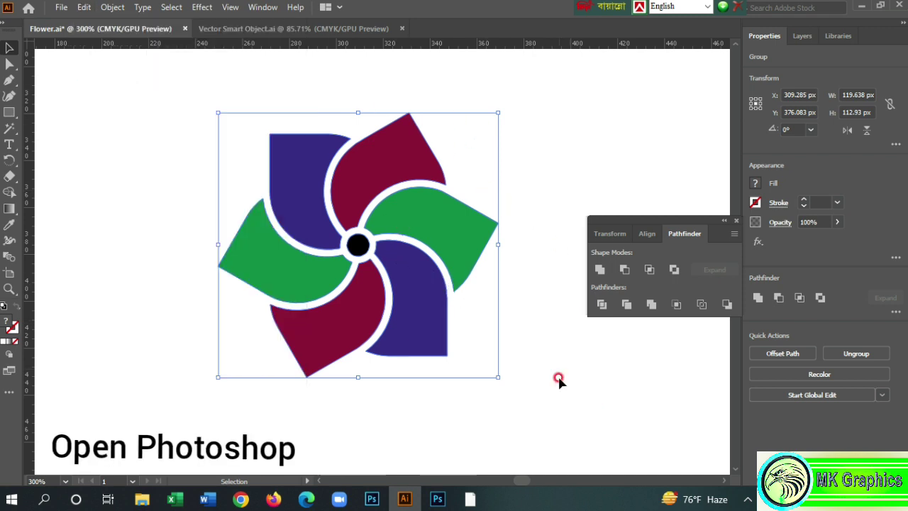
left_click(439, 497)
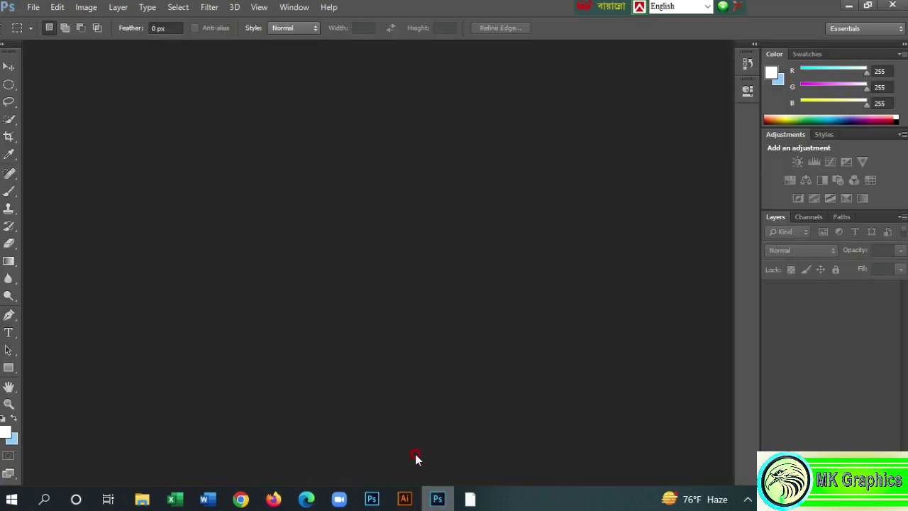
Open the 01.psd mockup and edit its PlaceHolder smart object contents
left_click(32, 9)
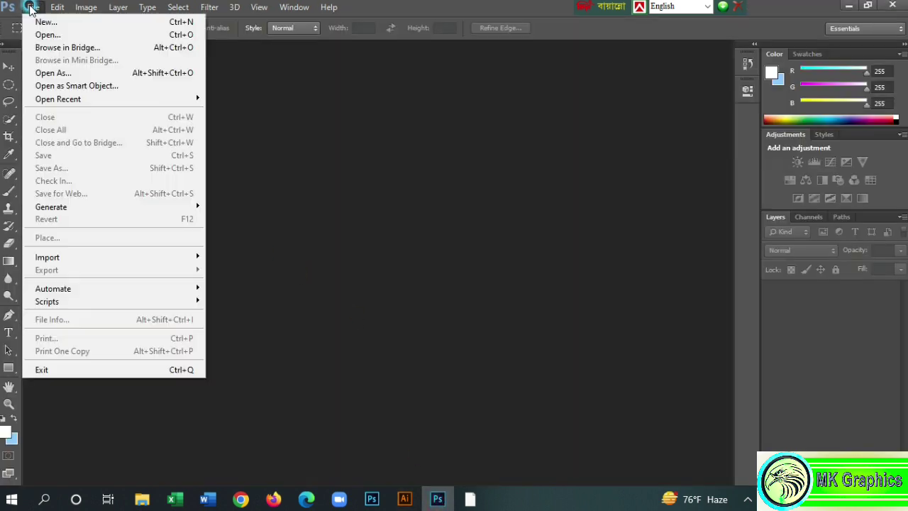
left_click(44, 35)
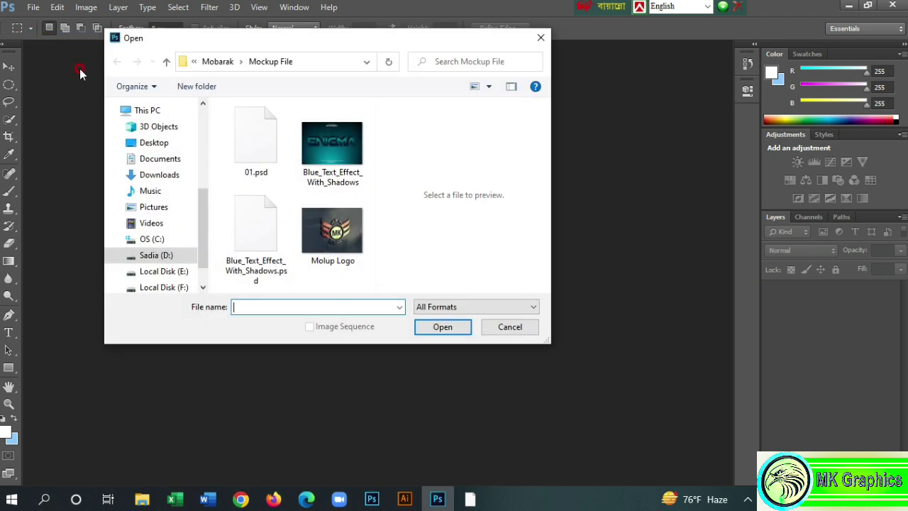
left_click(256, 139)
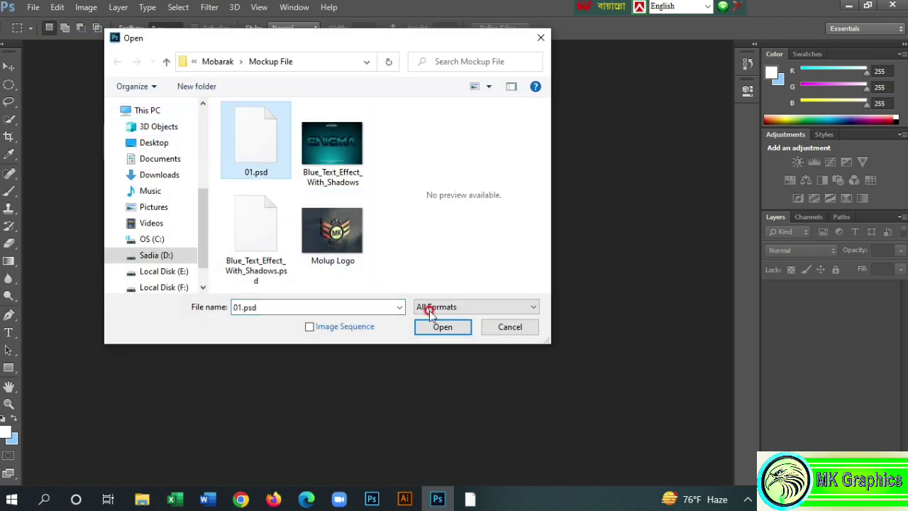
left_click(444, 330)
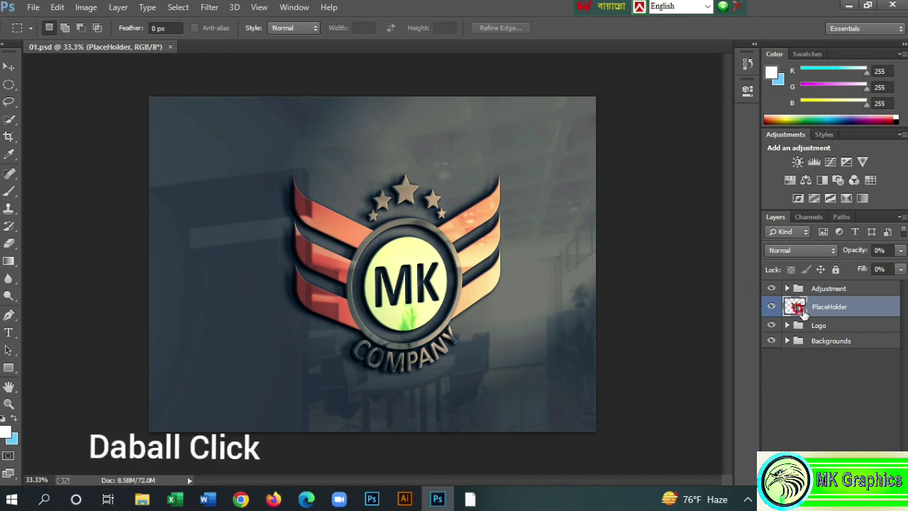
double_click(803, 313)
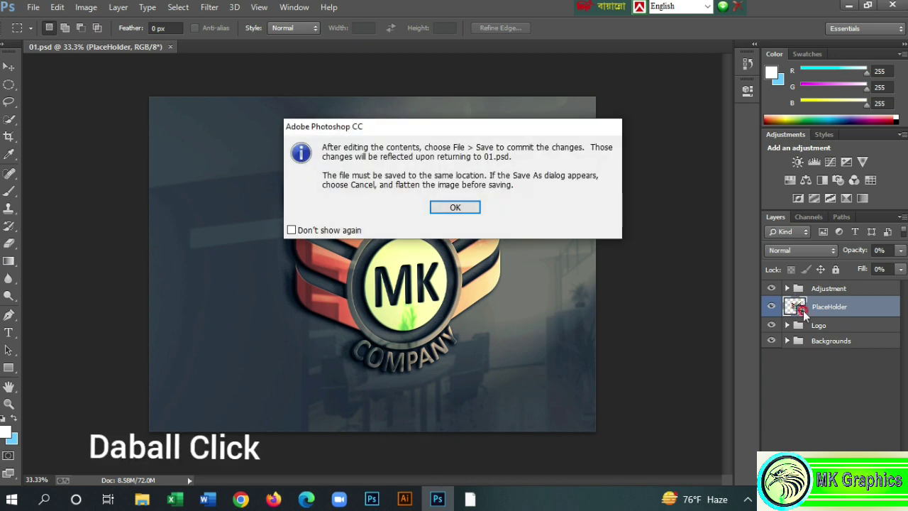
left_click(462, 206)
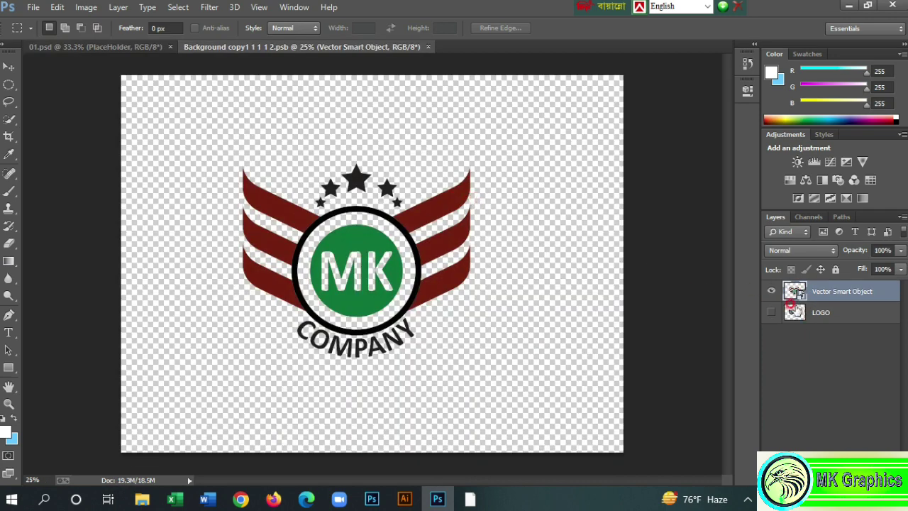
Hide the MK Company logo layer and paste the flower as a smart object
left_click(771, 291)
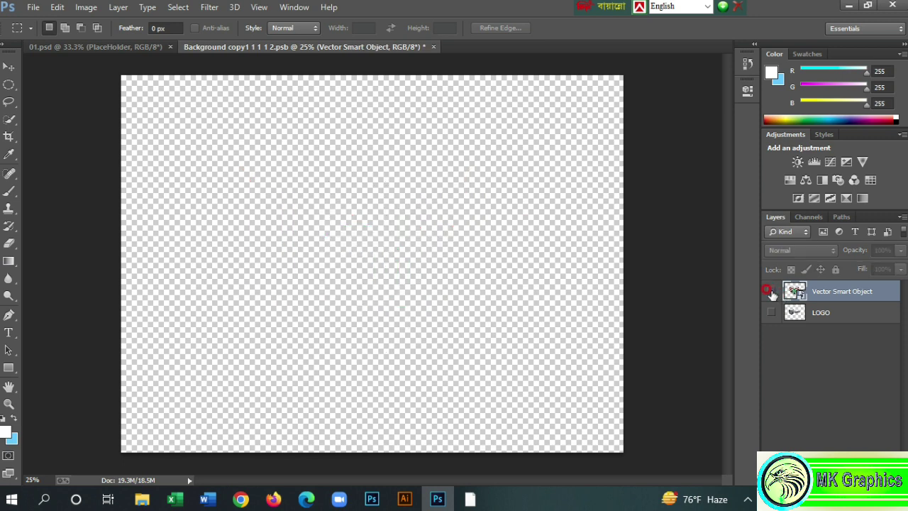
left_click(57, 7)
left_click(103, 108)
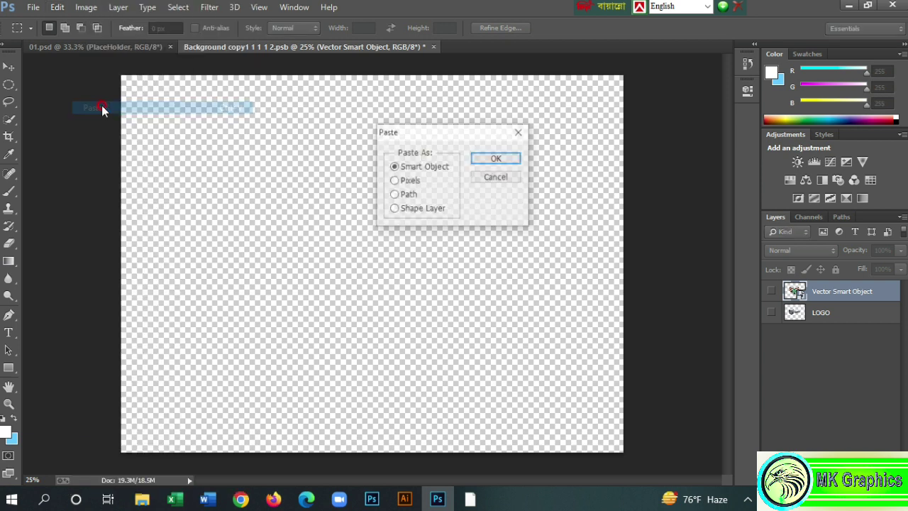
left_click(498, 157)
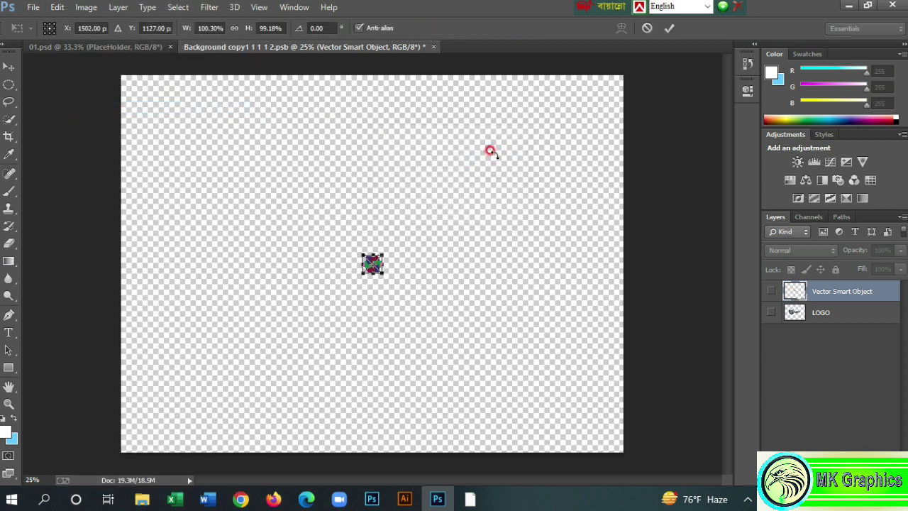
Enlarge the pinwheel proportionally from its centre, nudge it left, and commit
key("shift+alt")
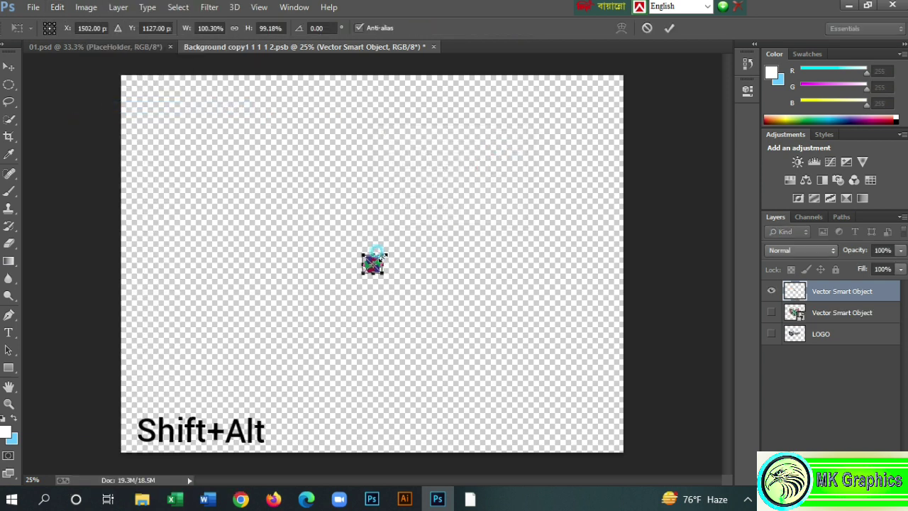
left_click_drag(376, 253, 495, 166)
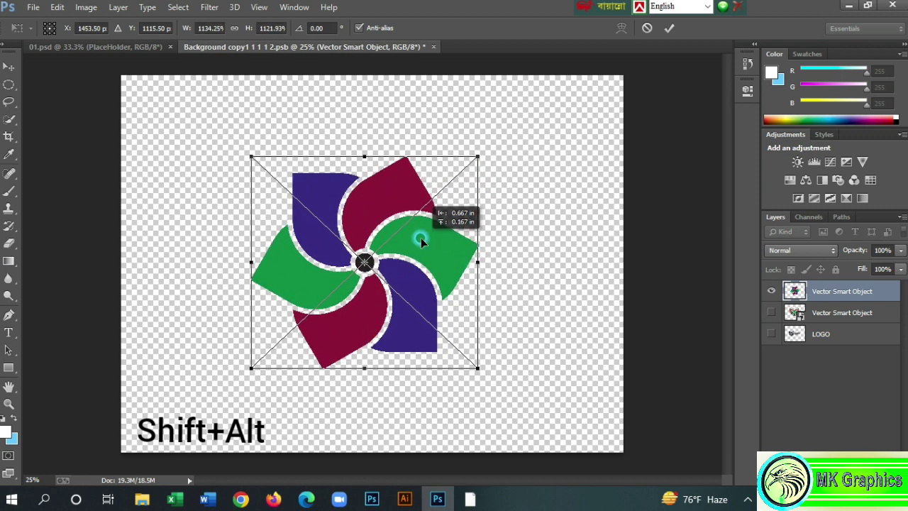
left_click_drag(420, 238, 416, 237)
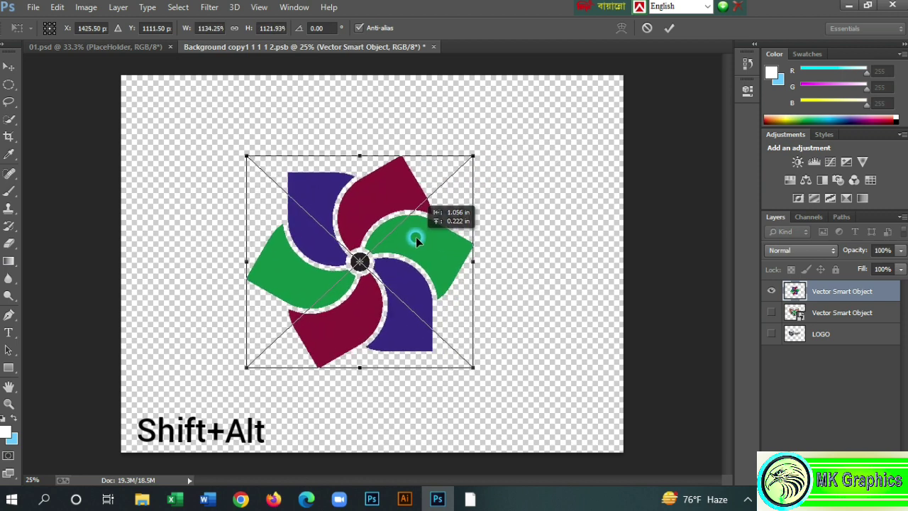
left_click(669, 29)
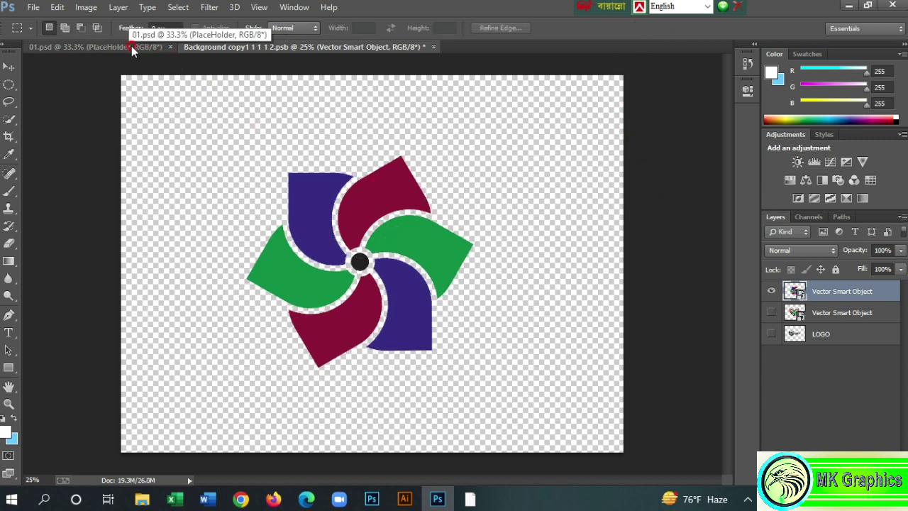
Save the PlaceHolder .psb and return to 01.psd to view the pinwheel on the wall
left_click(34, 7)
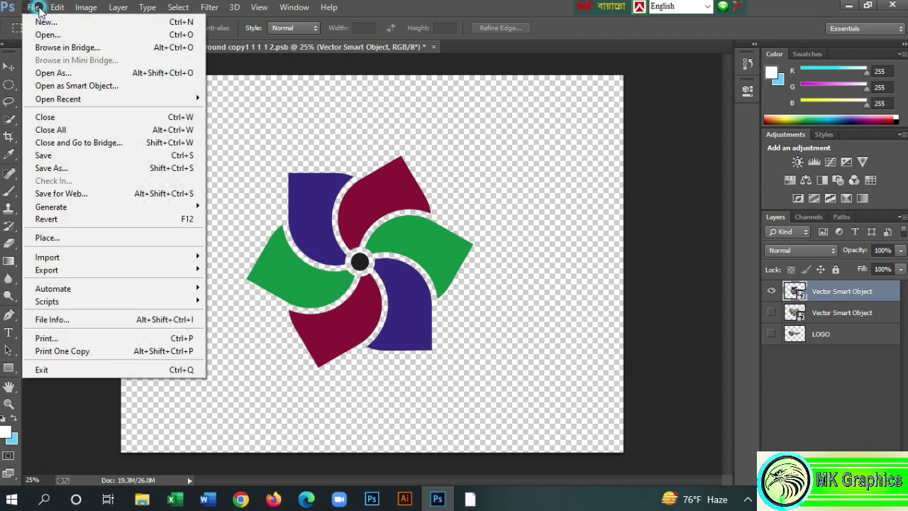
left_click(50, 157)
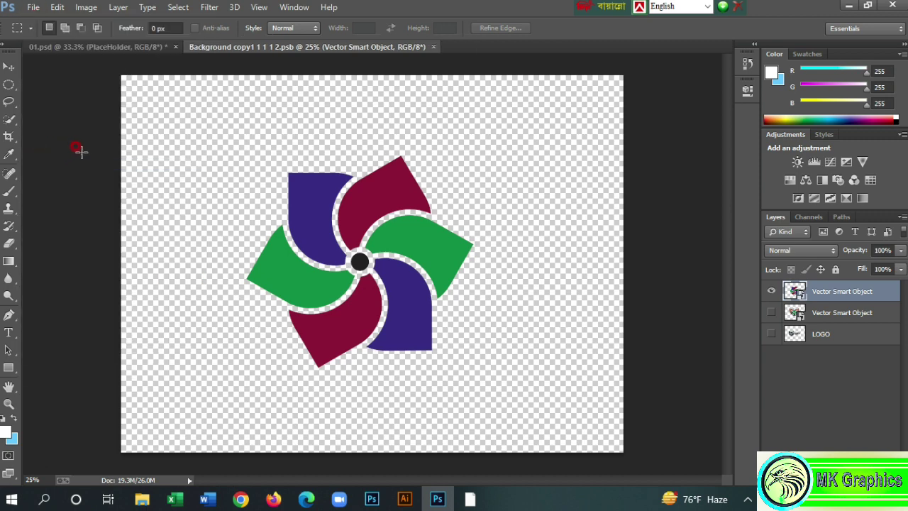
left_click(125, 48)
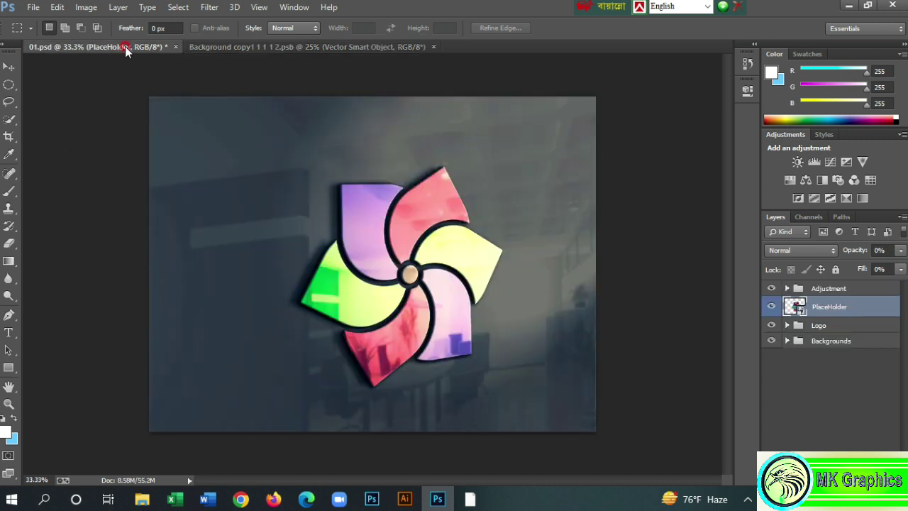